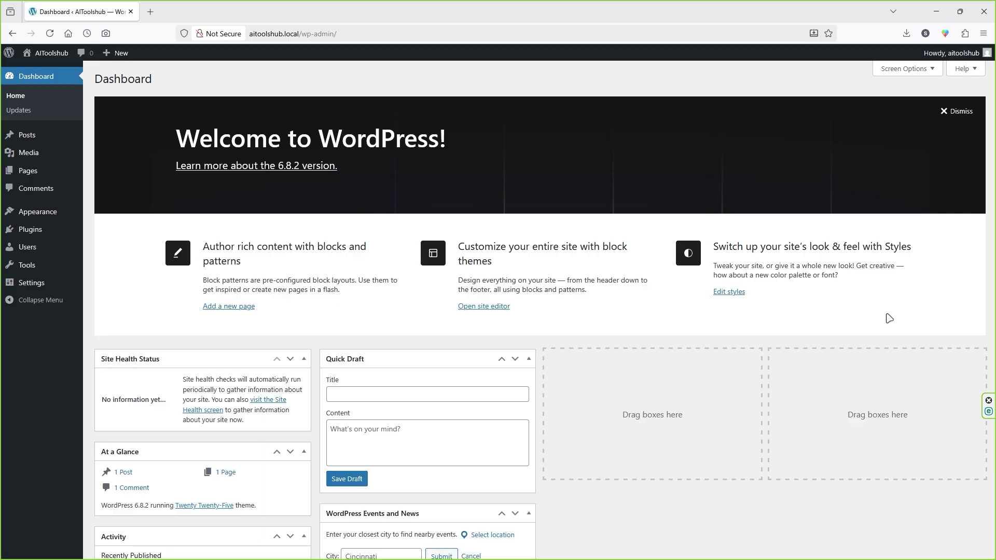
Step: Review the installed plugins, then browse the themes available to add
mouse_move(30, 229)
left_click(102, 231)
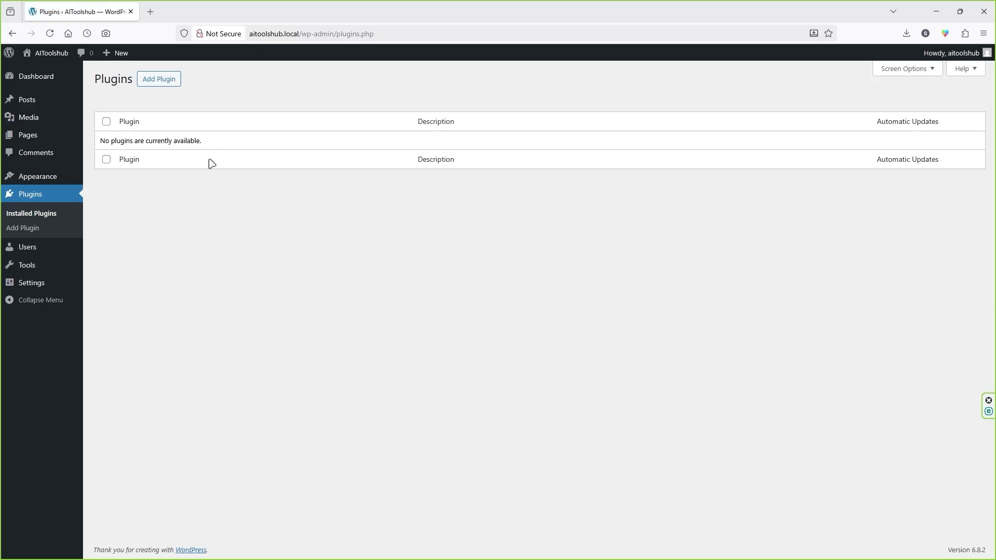
mouse_move(47, 178)
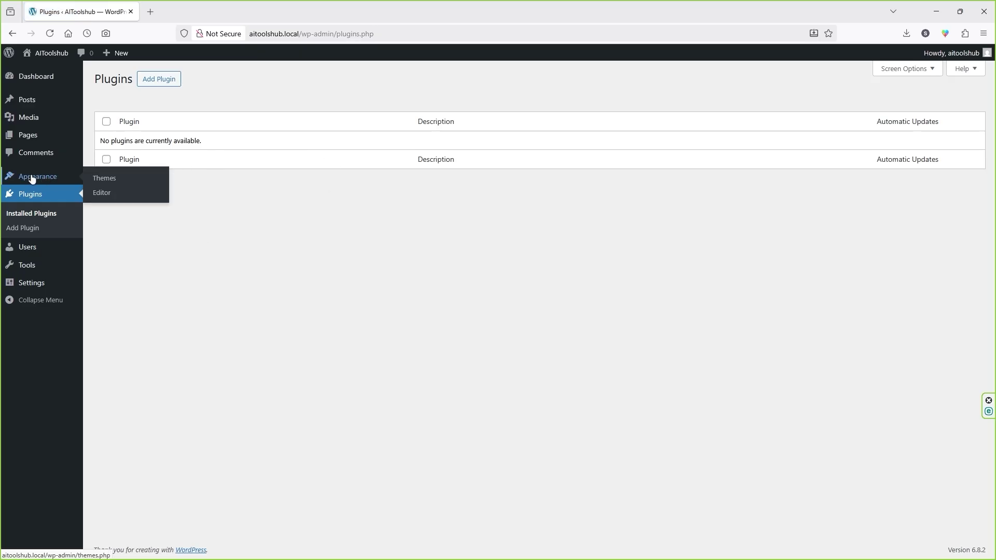
left_click(102, 179)
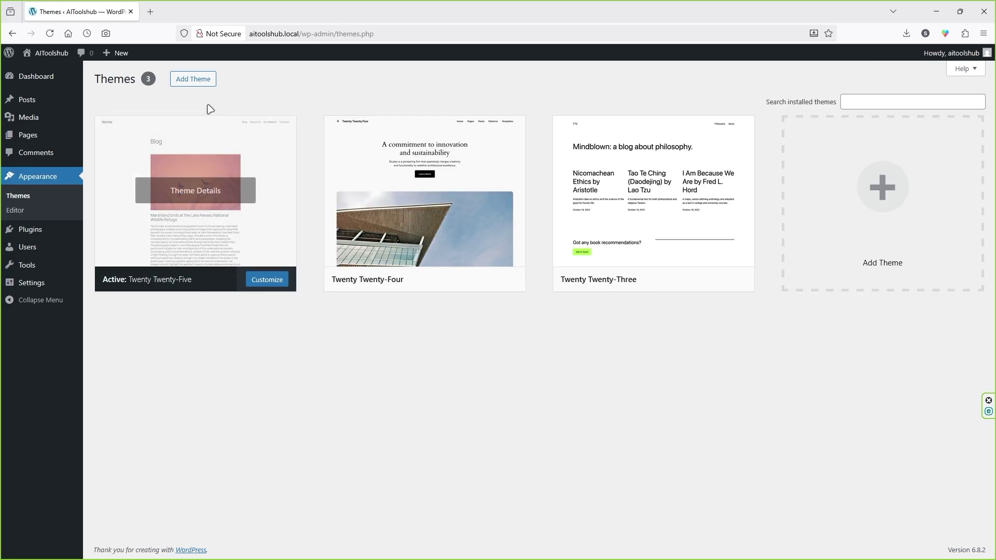
left_click(200, 82)
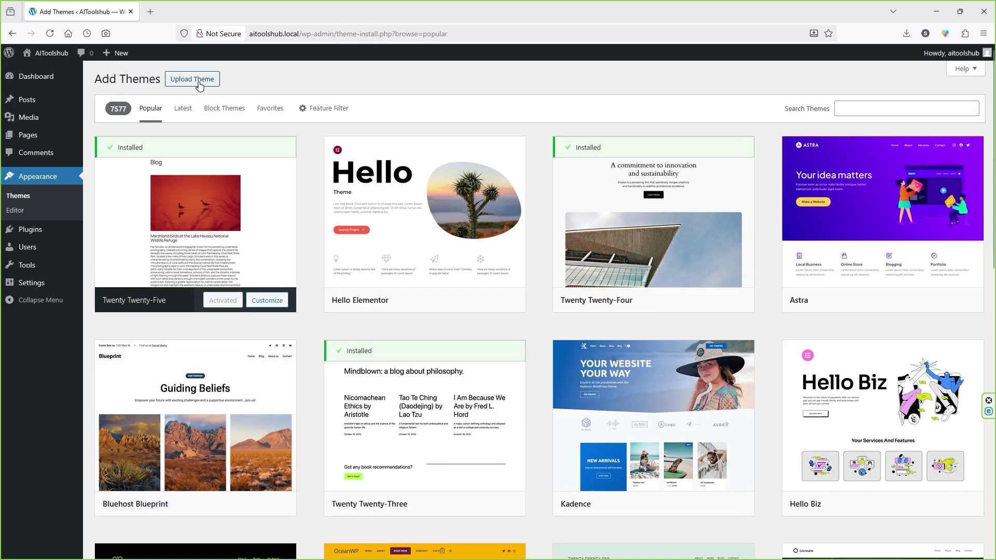
Step: Install and activate the Astra theme, dismiss its welcome banner, and start a new page
mouse_move(861, 222)
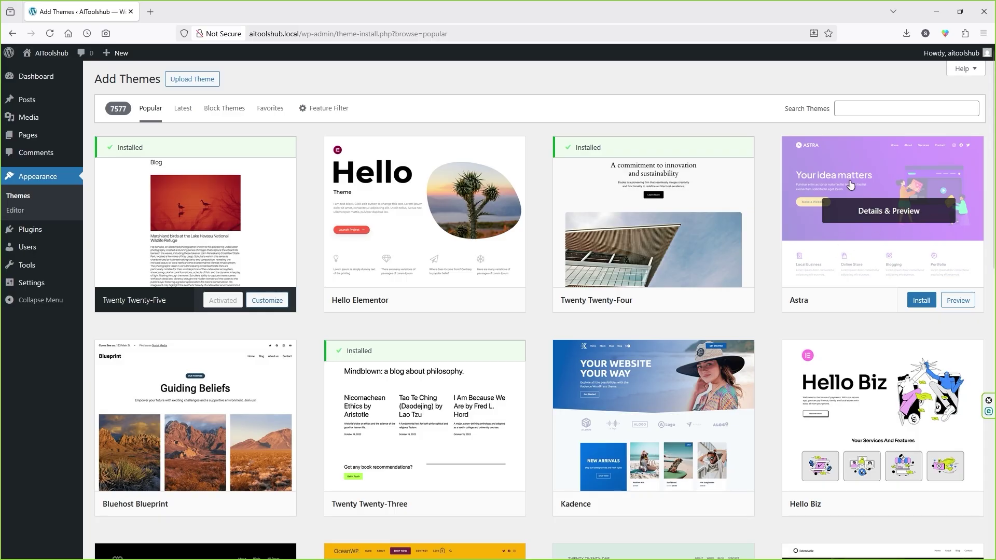
left_click(859, 109)
mouse_move(834, 282)
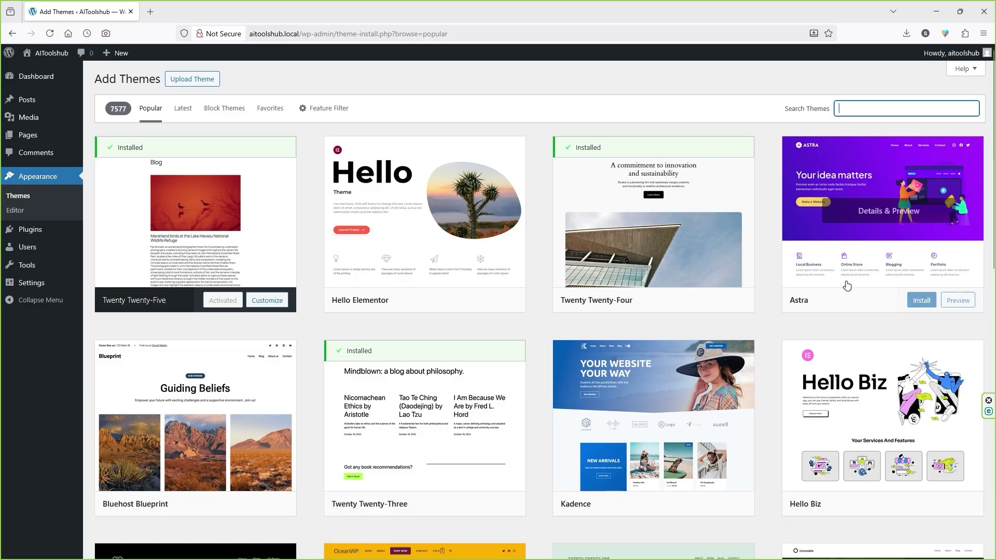
left_click(920, 301)
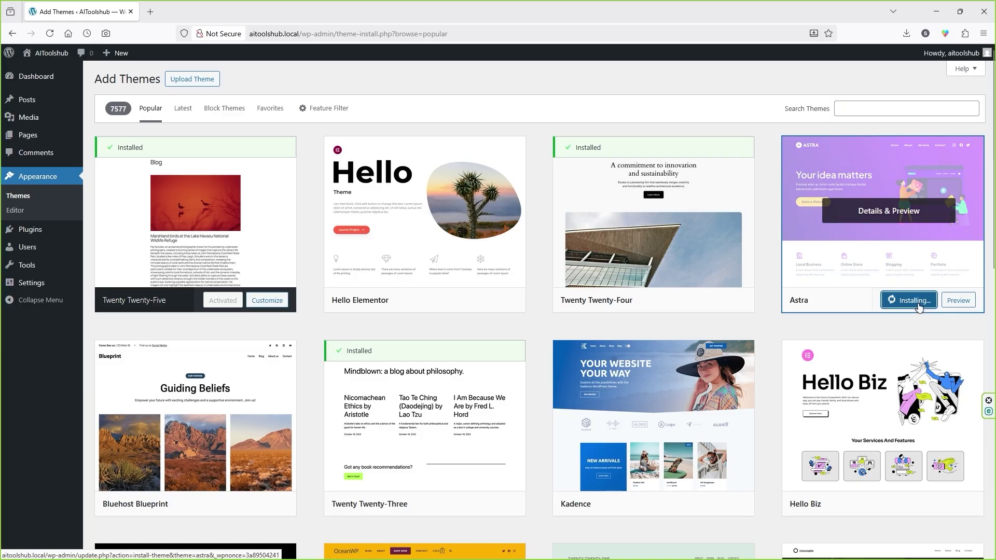
left_click(917, 305)
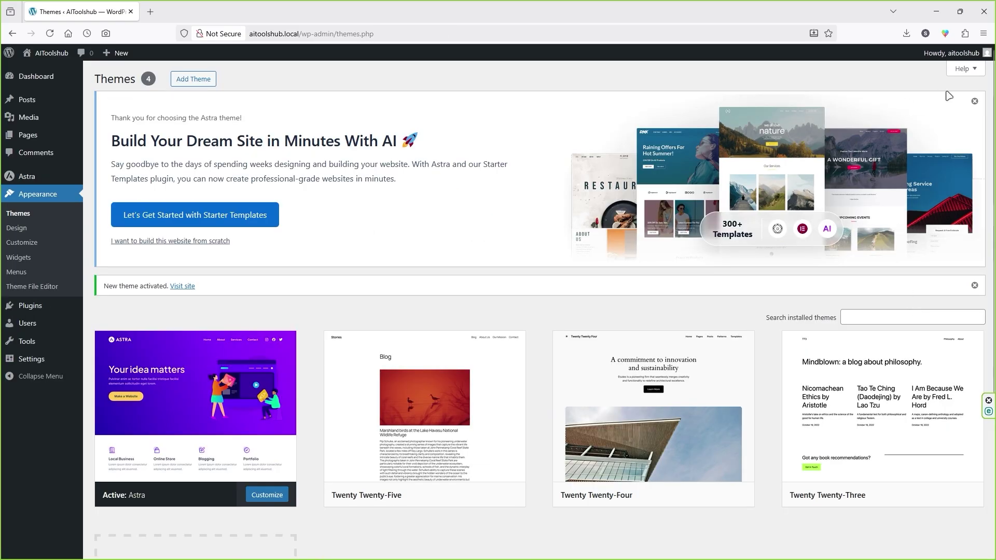
left_click(974, 102)
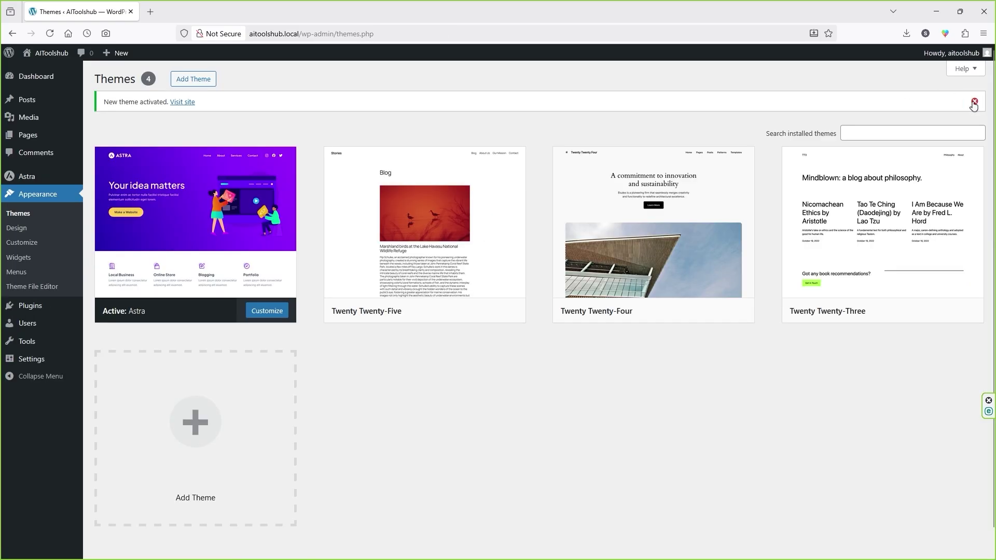
mouse_move(32, 134)
left_click(107, 151)
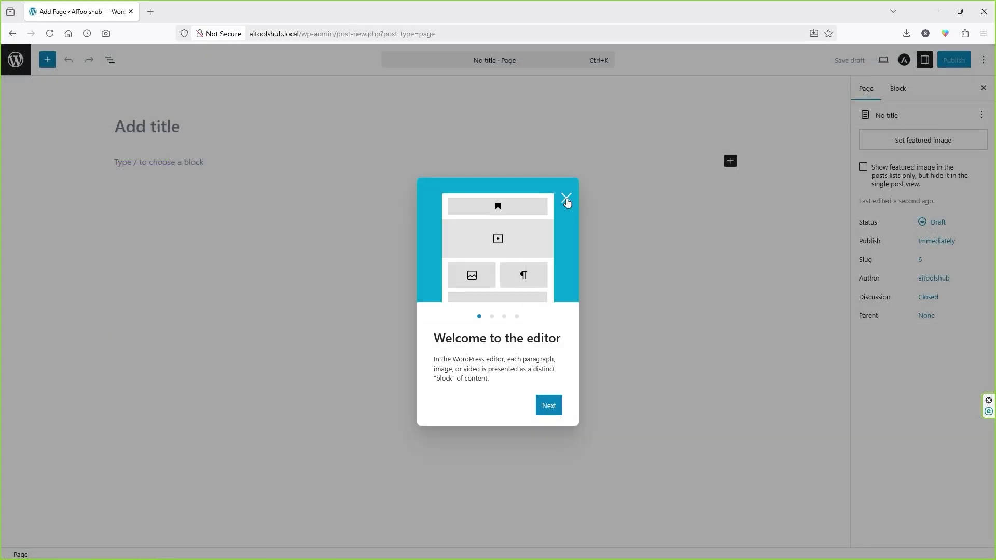
Step: Dismiss the editor welcome dialog and title the new page 'Home'
left_click(565, 200)
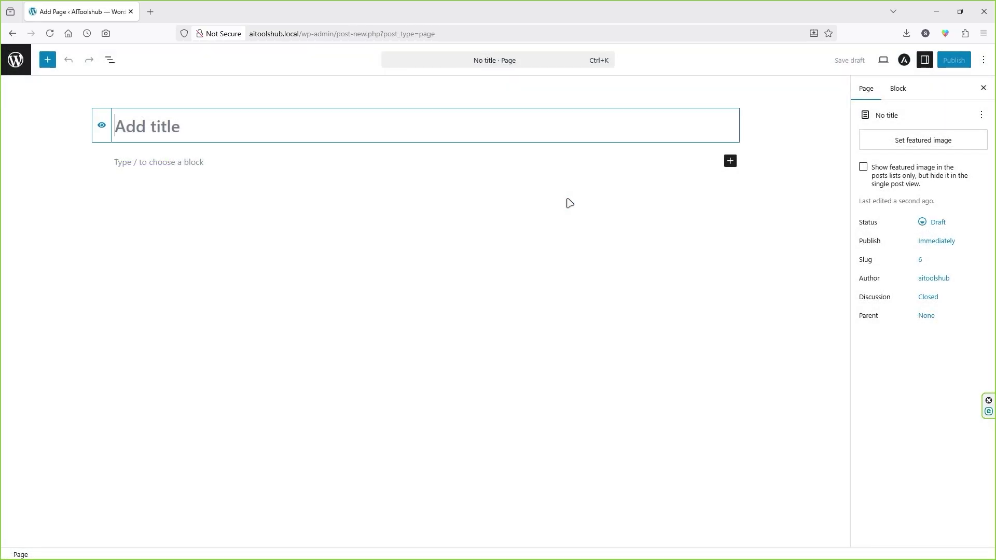
left_click(707, 259)
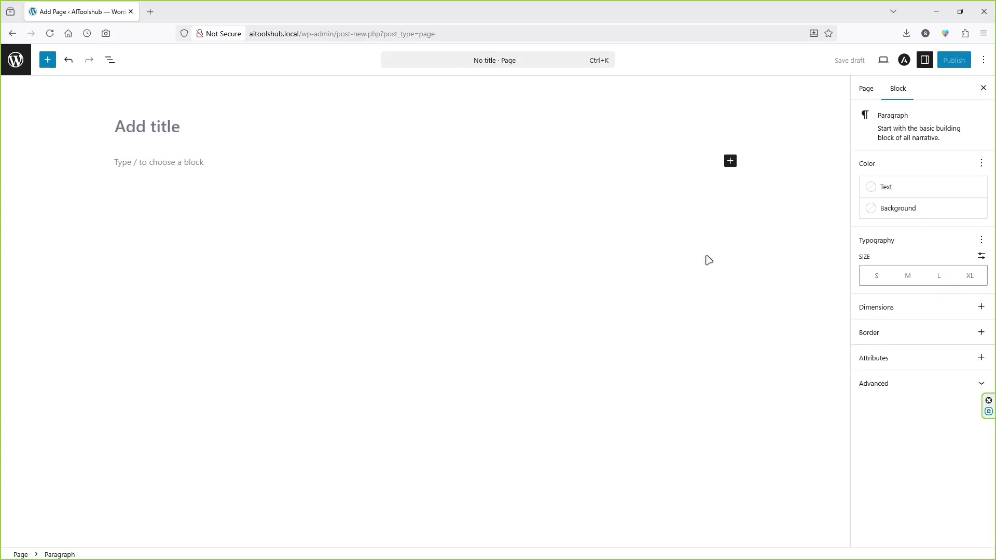
left_click(189, 127)
type("Home")
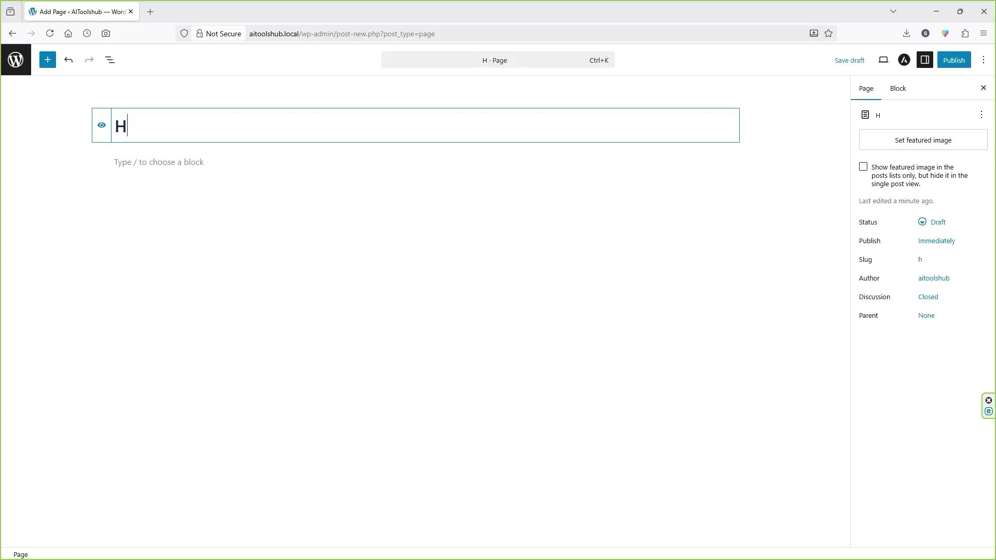
Step: Insert an empty Custom HTML block into the page body
left_click(198, 162)
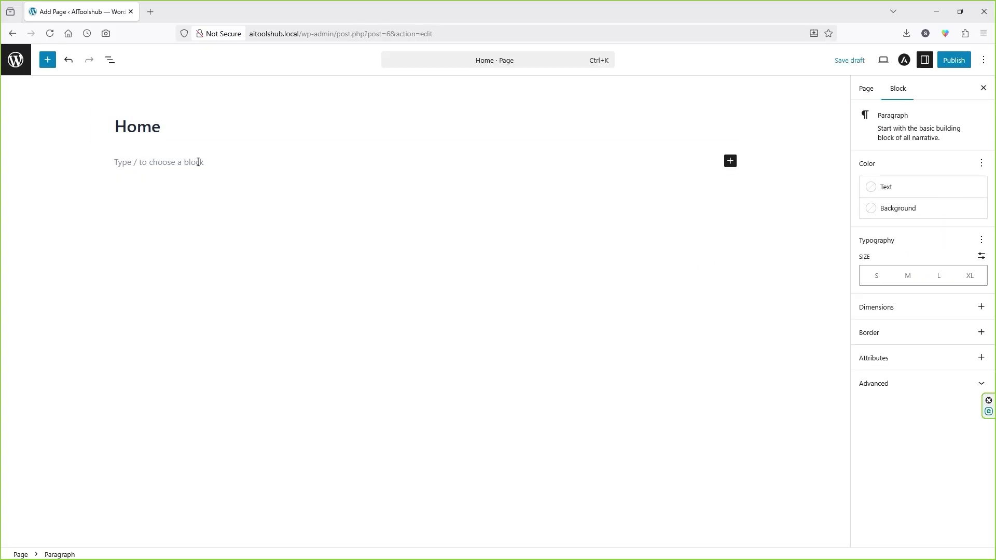
left_click(730, 162)
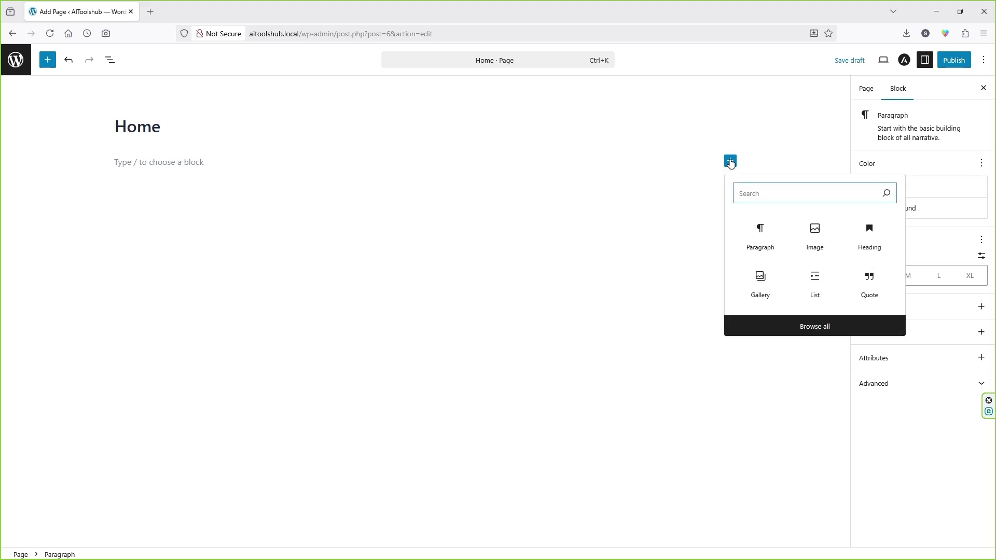
type("htm")
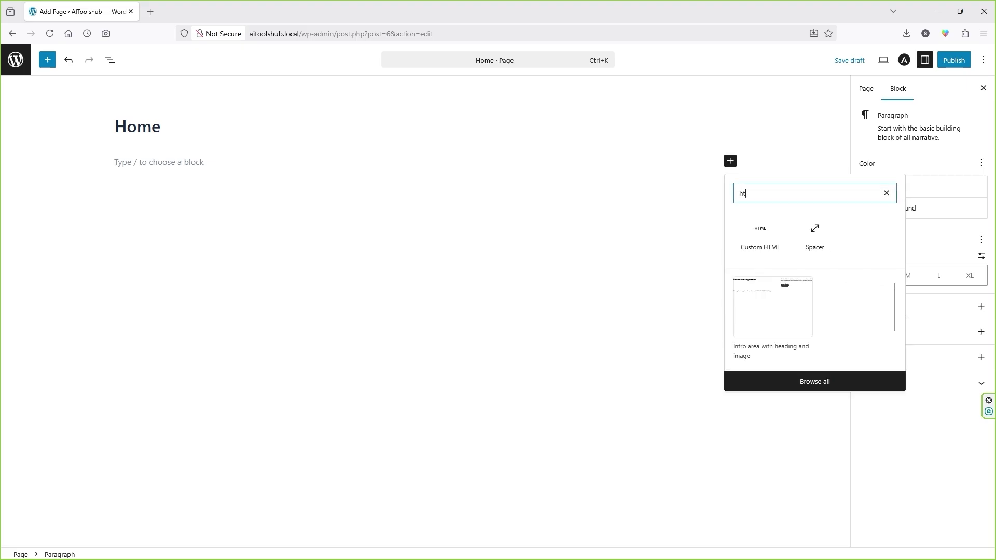
left_click(766, 236)
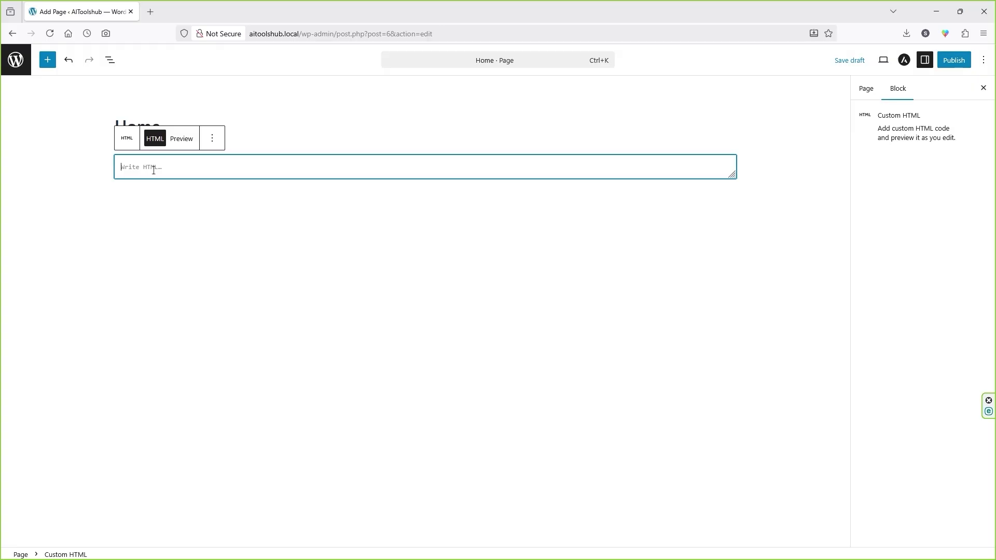
Step: Open ChatGPT in a new tab and paste the AI Tools Hub website prompt
left_click(150, 11)
type("c")
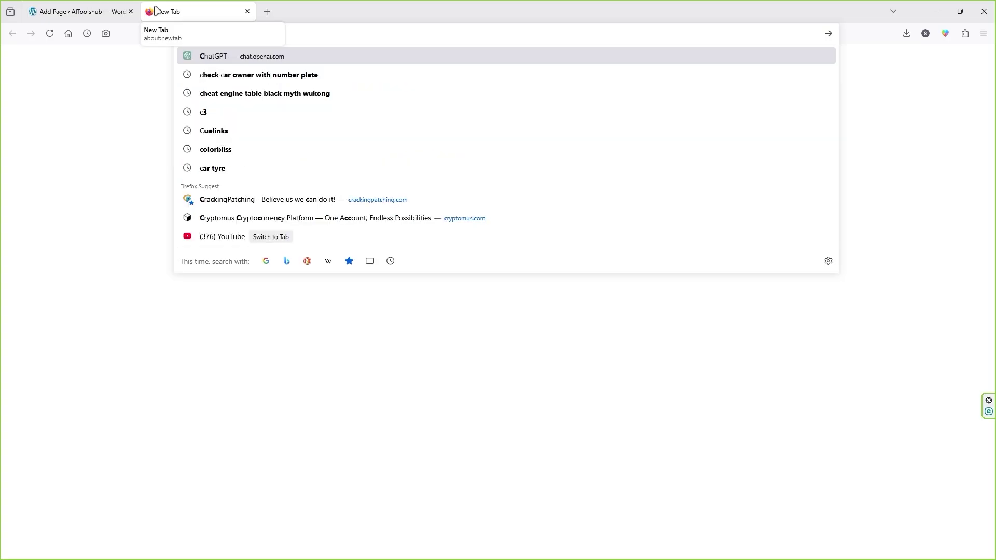
key("Return")
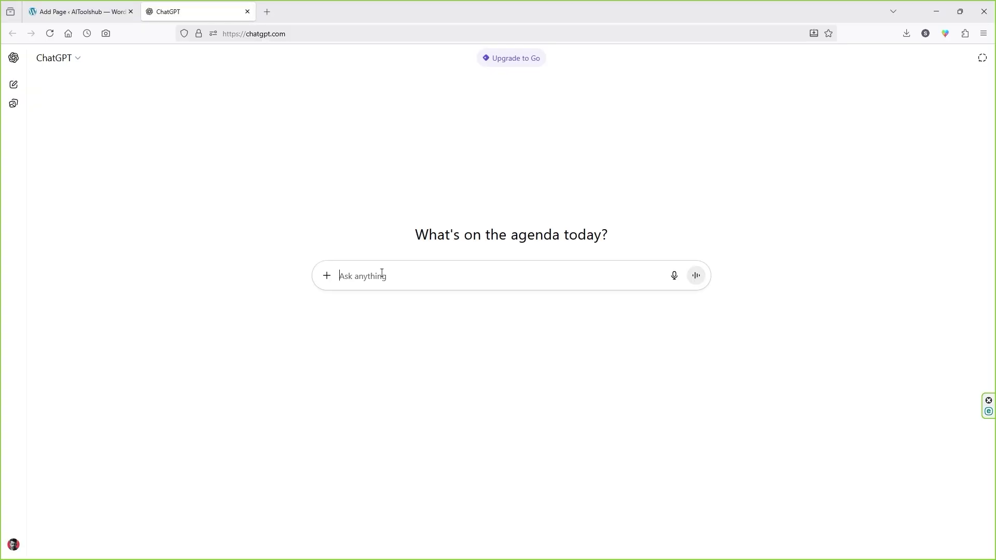
key("ctrl+v")
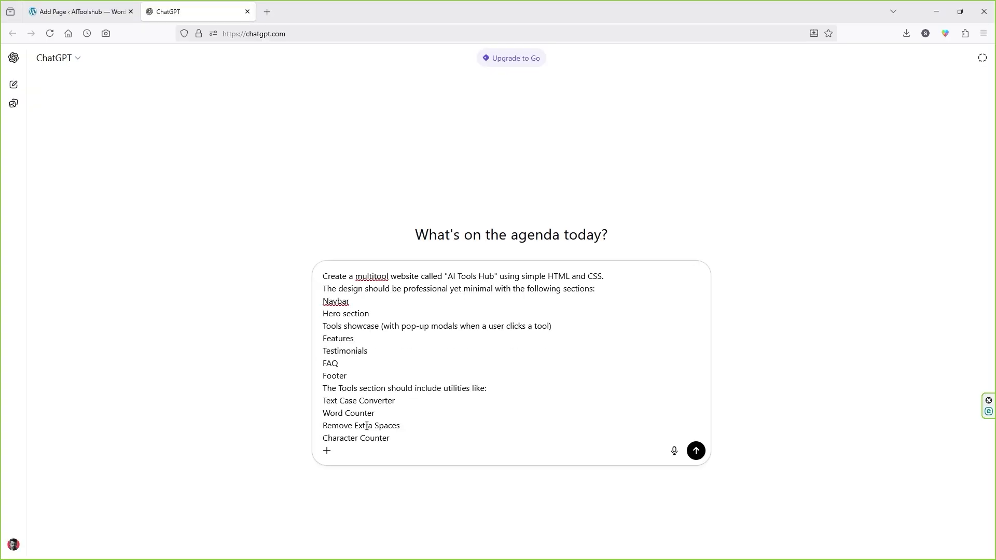
Step: Check the prompt's tool lines (Text Case Converter, Word Counter) and send it to ChatGPT
scroll(440, 372, "up", 3)
scroll(417, 358, "down", 3)
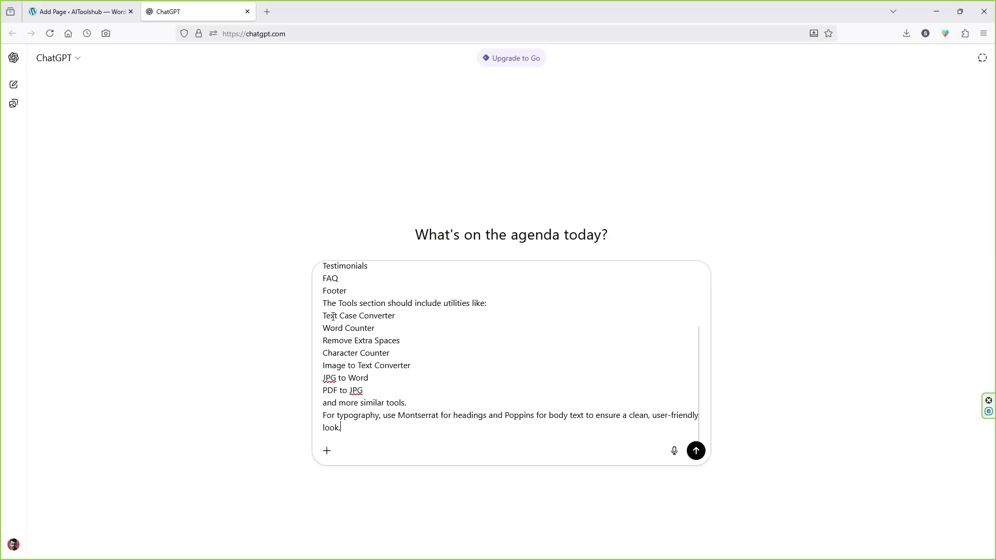
left_click_drag(323, 317, 404, 315)
left_click(404, 316)
left_click_drag(322, 316, 398, 318)
left_click(405, 320)
left_click_drag(328, 331, 380, 332)
left_click(381, 332)
left_click(696, 450)
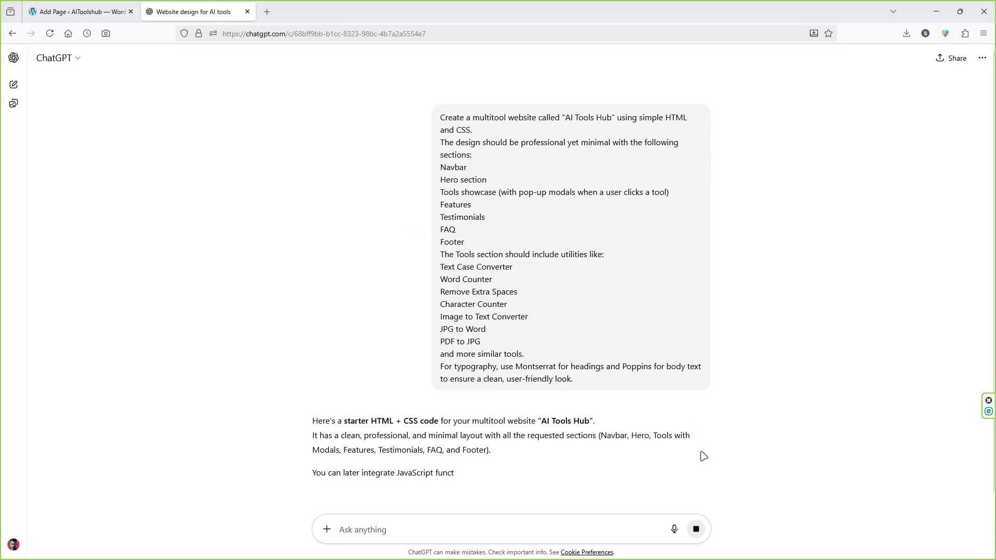
Step: Copy ChatGPT's generated HTML and CSS code and return to the WordPress editor
scroll(603, 358, "down", 5)
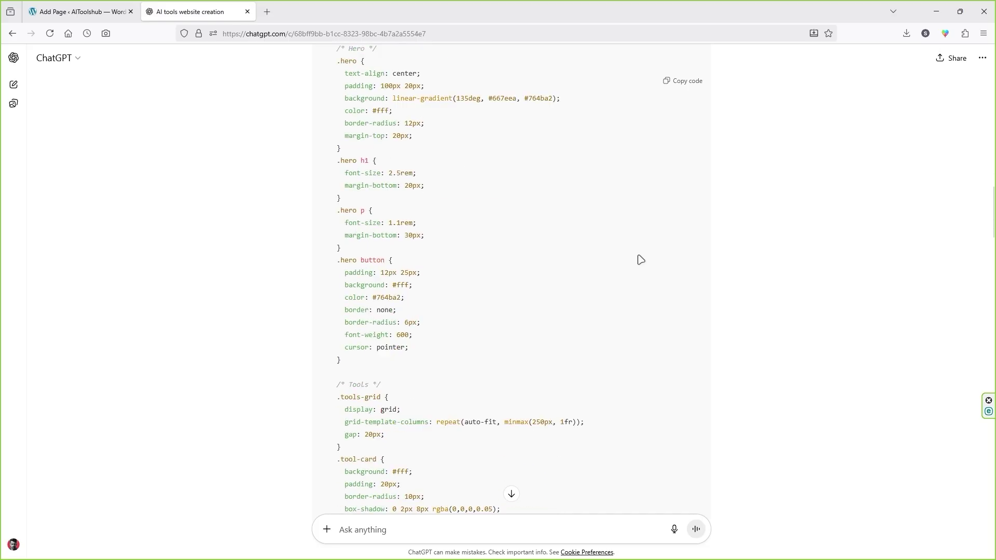
scroll(639, 258, "down", 3)
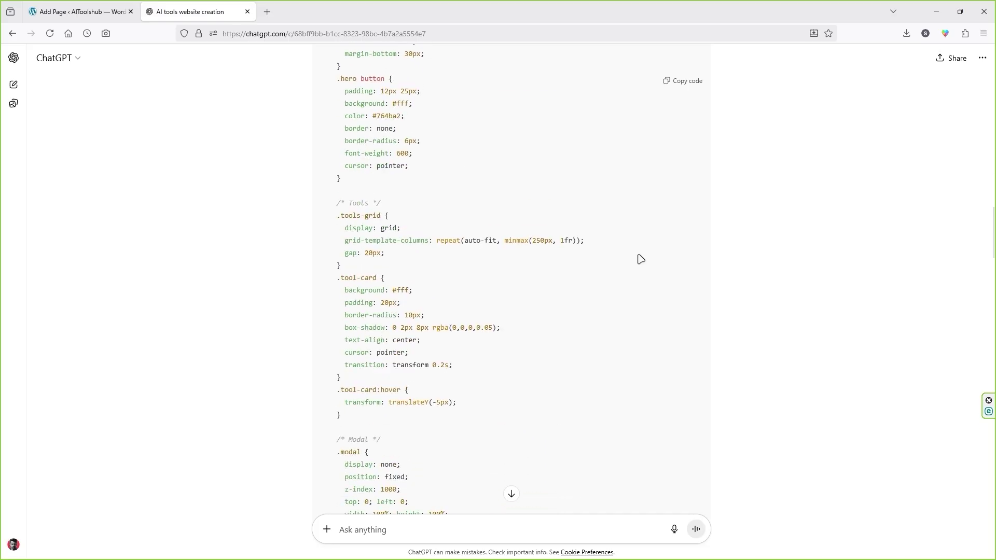
scroll(601, 263, "down", 20)
scroll(602, 264, "down", 20)
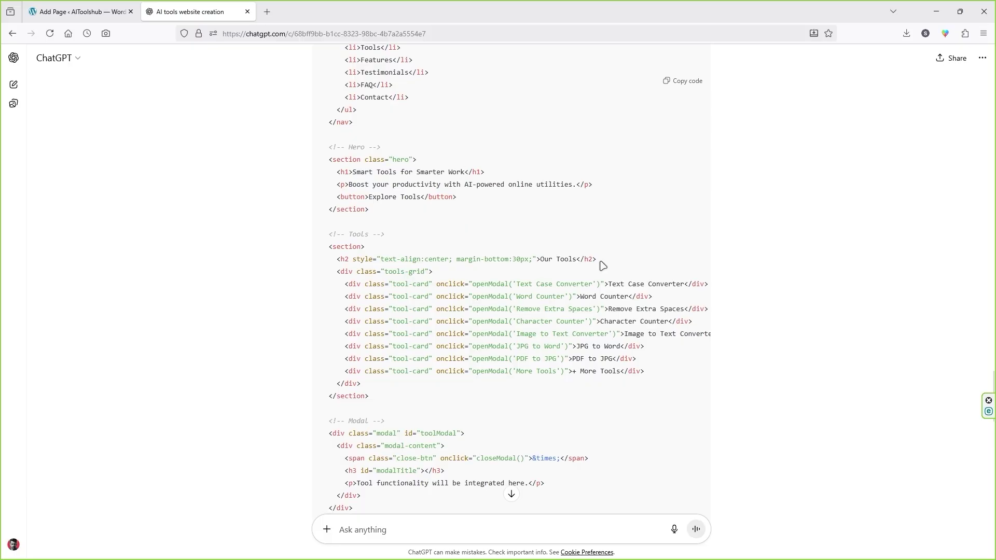
scroll(692, 147, "up", 2)
left_click(690, 81)
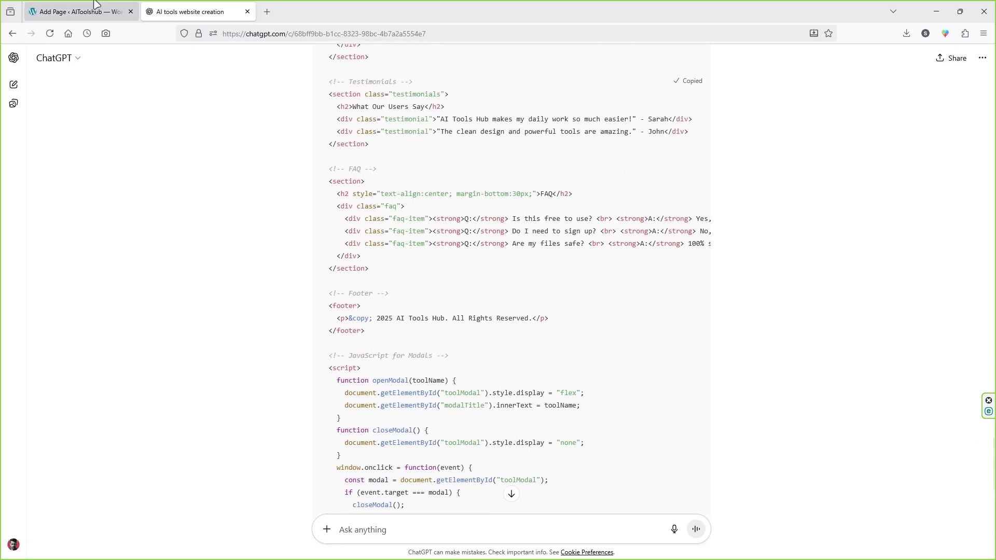
left_click(78, 12)
Step: Paste the ChatGPT code into the Custom HTML block and preview the rendered tools site
key("ctrl+v")
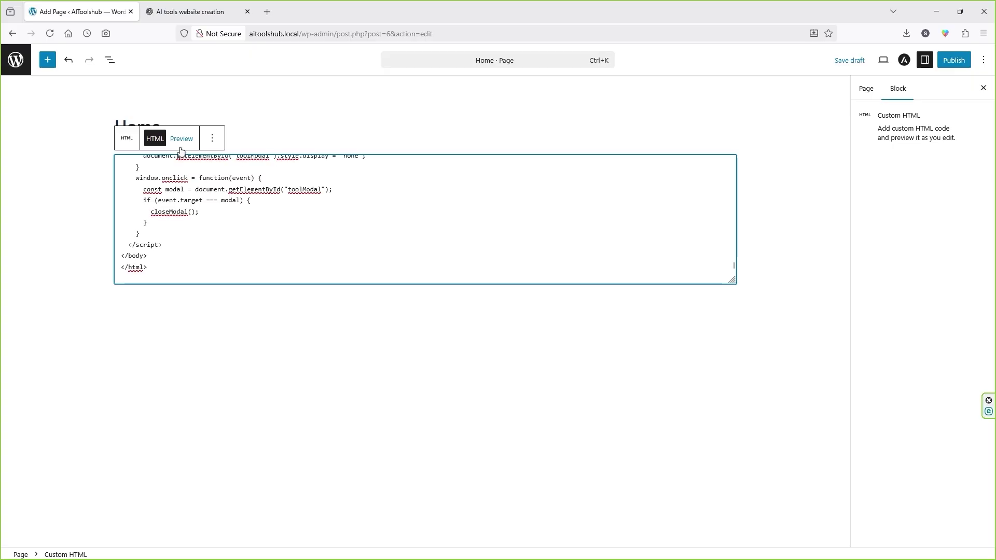
left_click(185, 142)
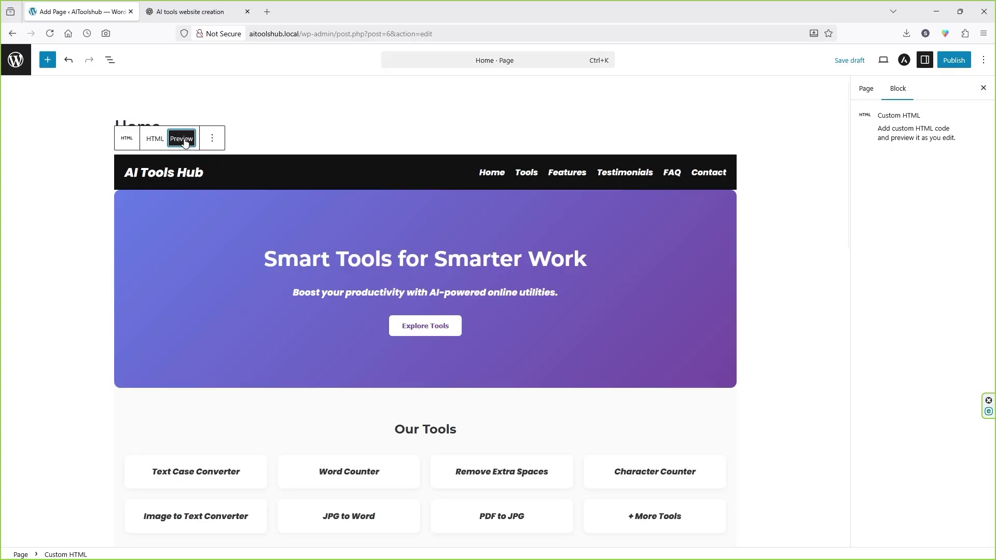
scroll(311, 213, "down", 4)
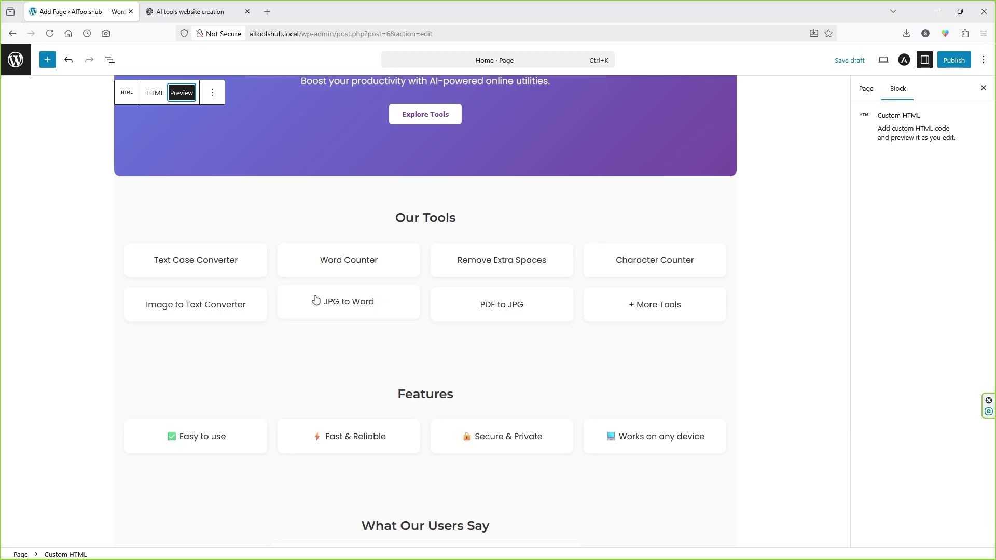
scroll(316, 300, "down", 10)
scroll(374, 310, "up", 10)
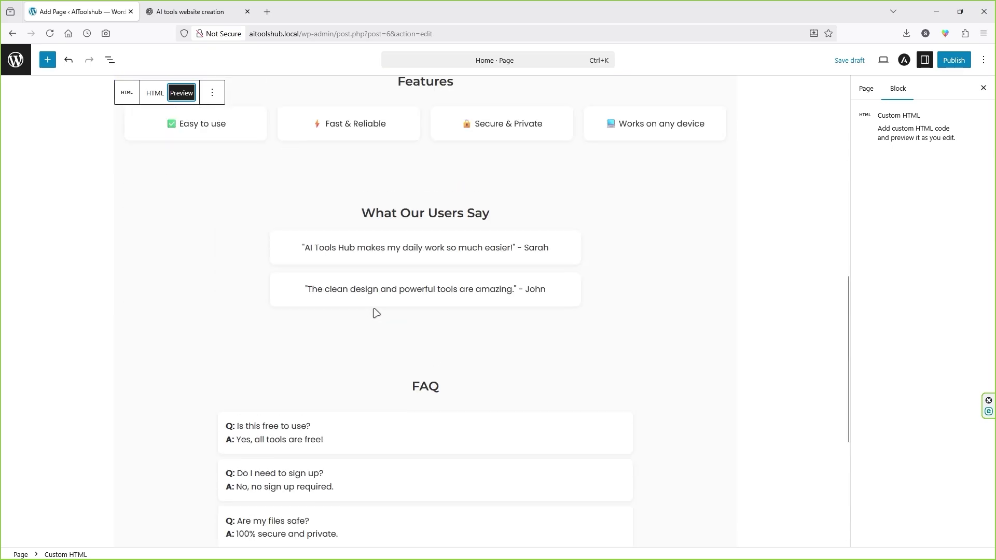
left_click(189, 12)
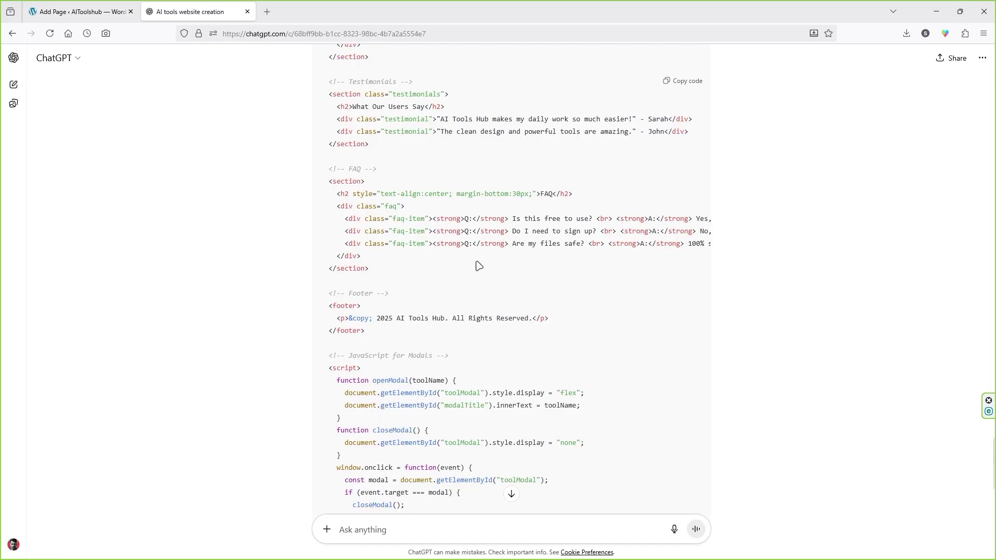
left_click(267, 12)
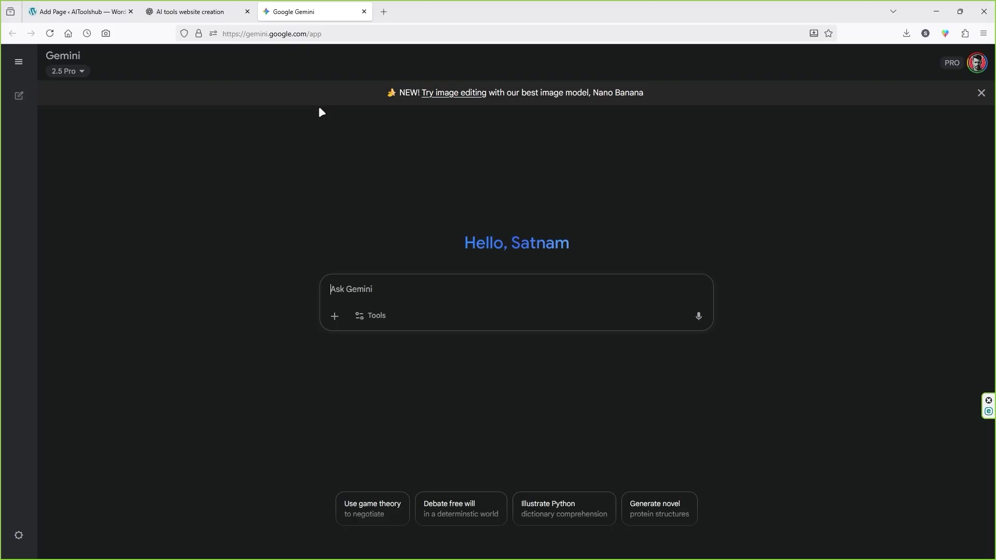
Step: Paste the AI Tools Hub website prompt into Gemini and send it
key("ctrl+v")
left_click(696, 352)
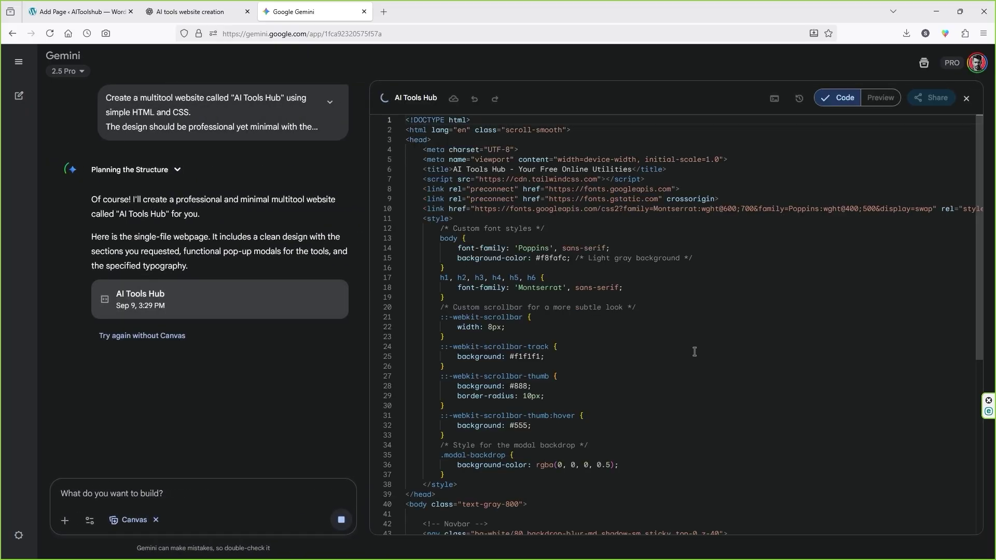
Step: Publish the Home page and view it live at aitoolshub.local/home/
left_click(78, 12)
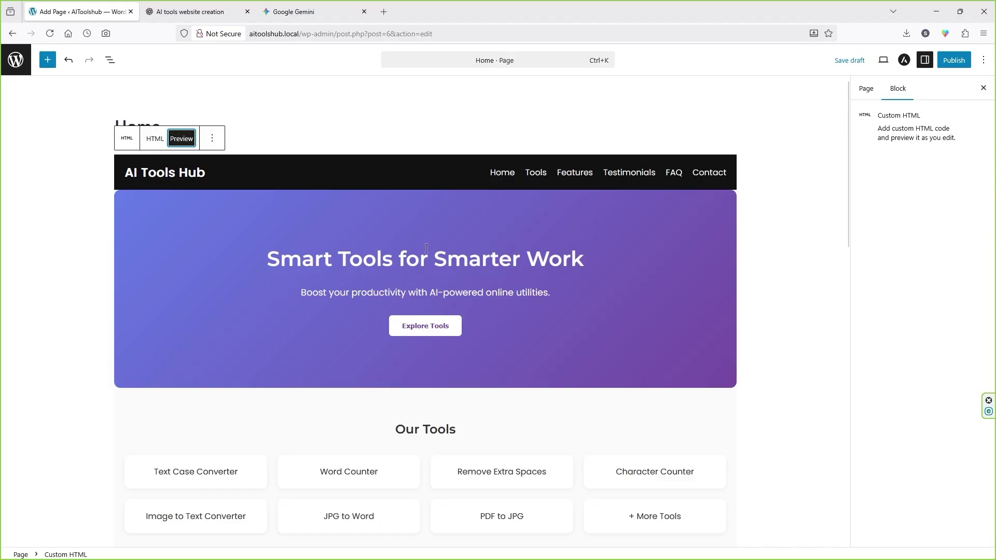
scroll(430, 249, "down", 5)
left_click(953, 61)
left_click(957, 60)
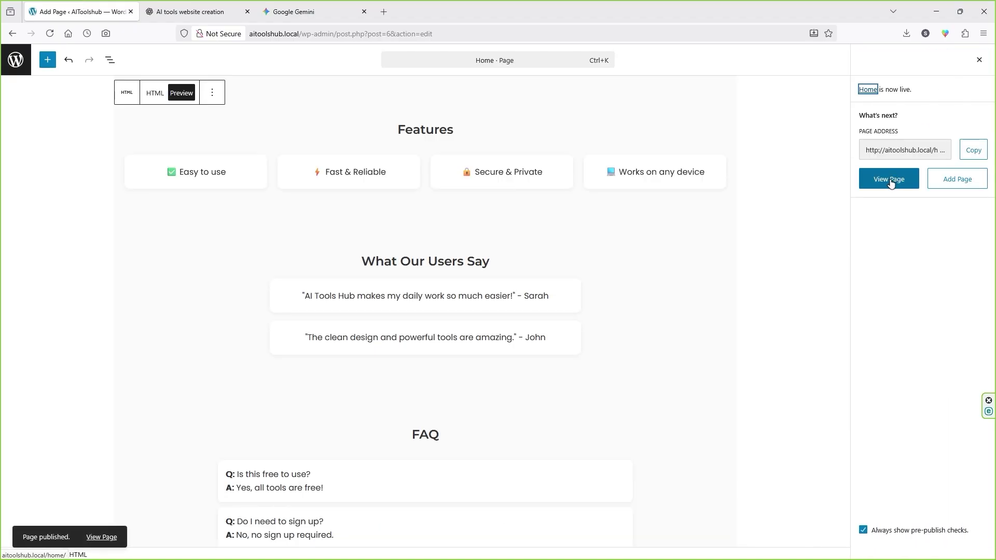
left_click(891, 181)
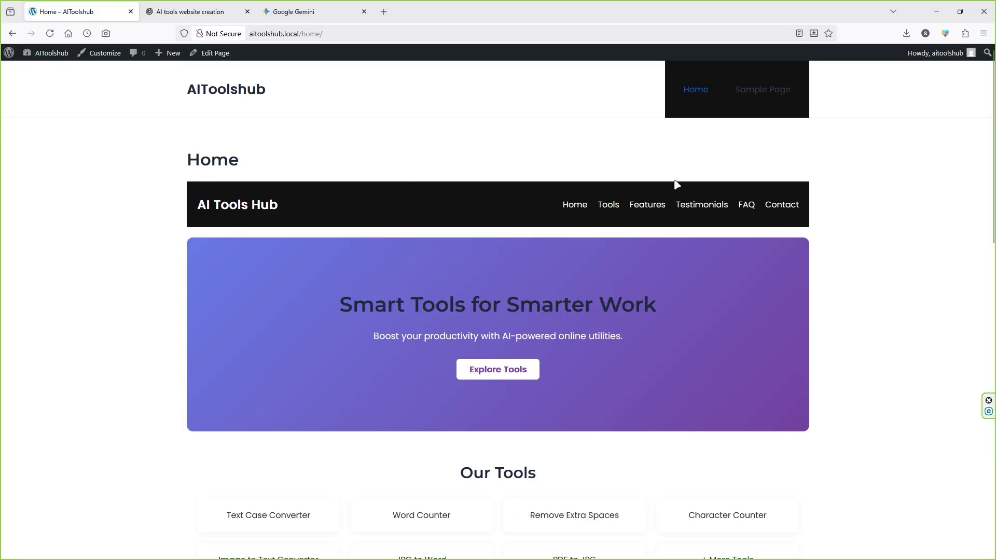
scroll(345, 227, "down", 15)
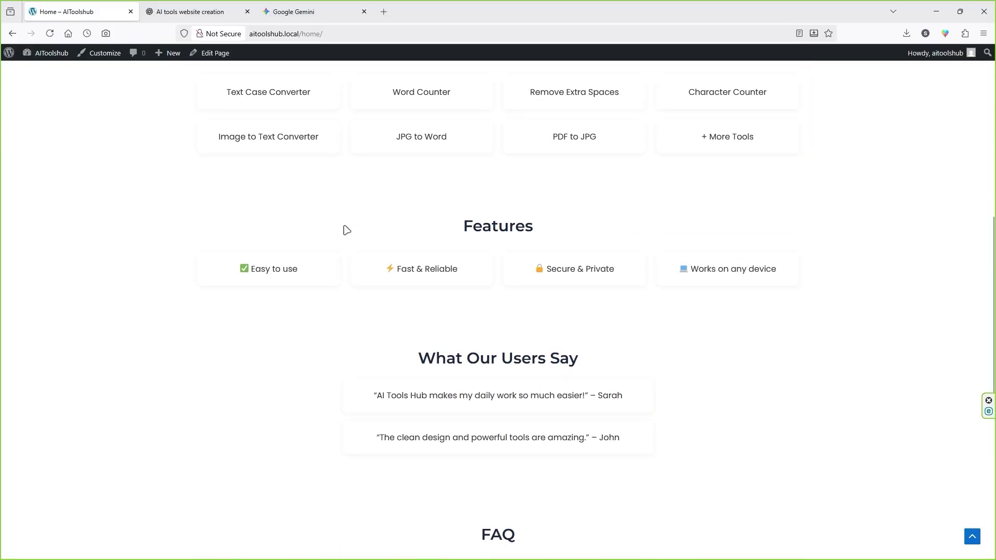
scroll(347, 233, "up", 15)
Step: Search the plugin directory for 'elementor', then install and activate Elementor Website Builder
mouse_move(46, 53)
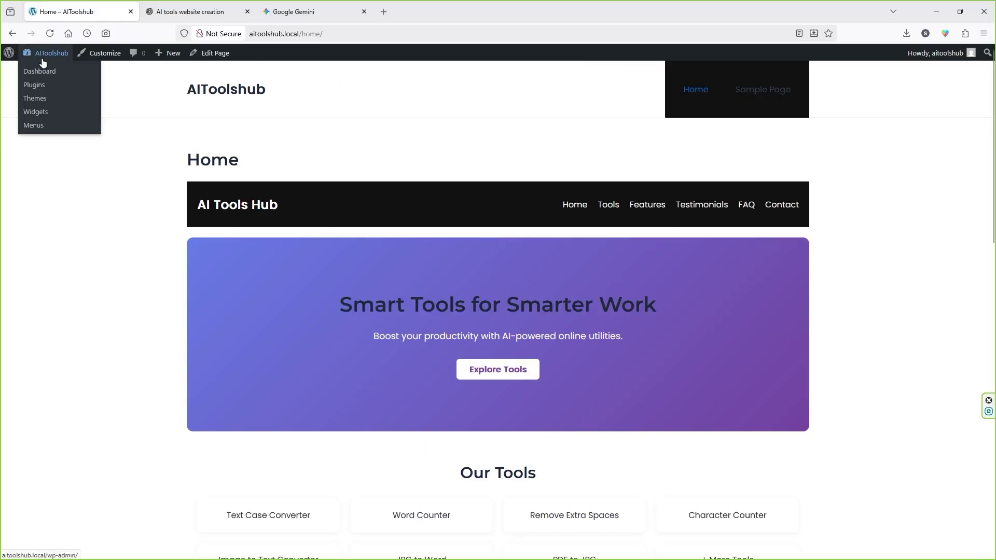
left_click(42, 72)
mouse_move(44, 249)
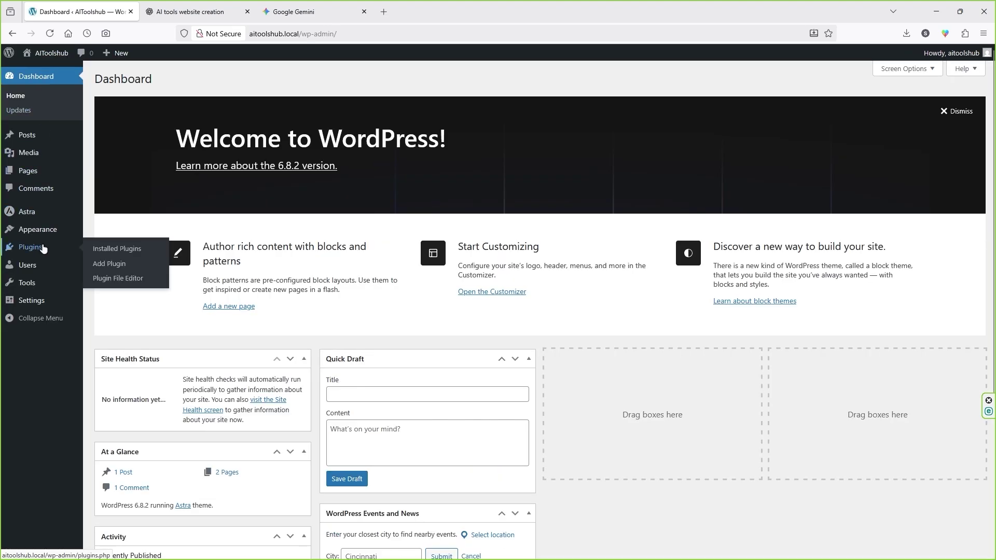
left_click(122, 266)
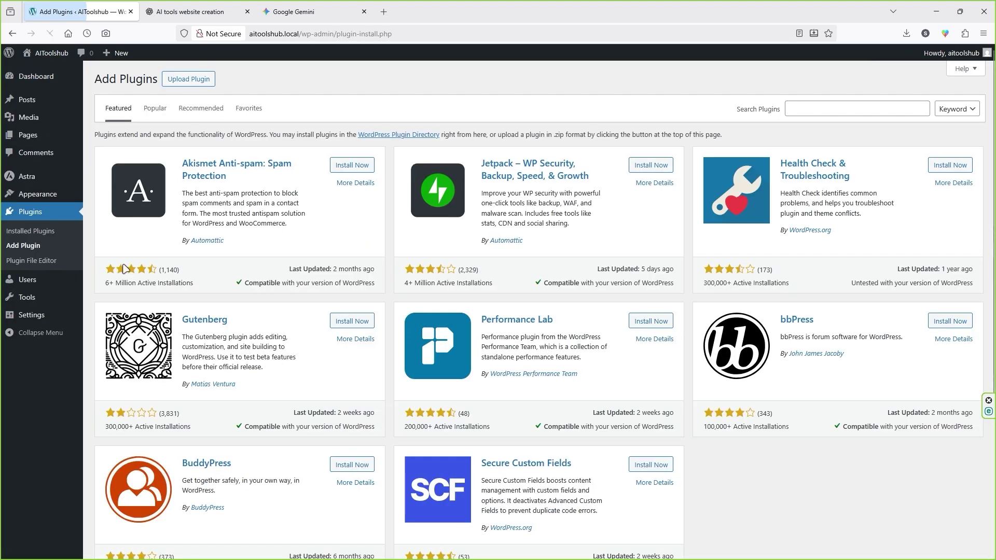
left_click(821, 116)
type("elementor")
left_click(349, 169)
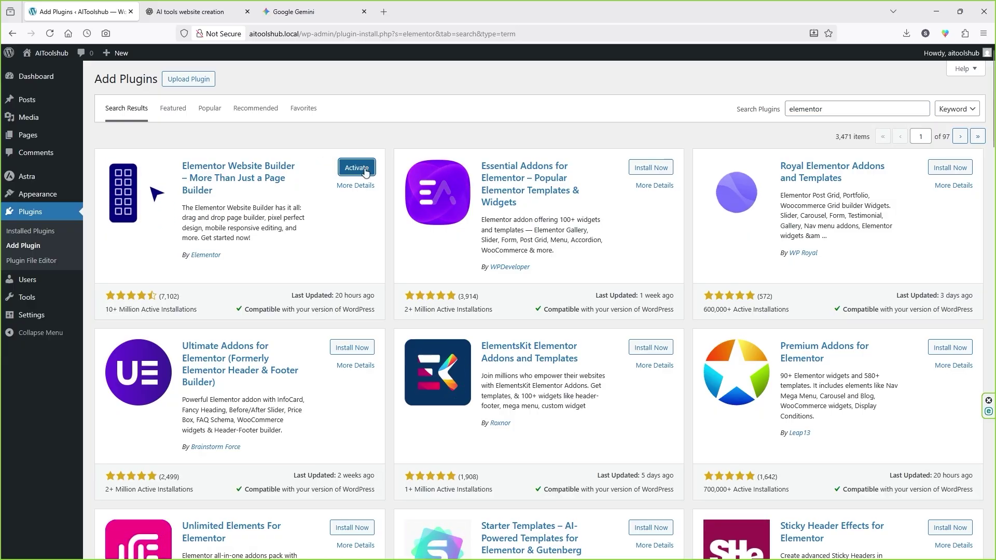
left_click(352, 170)
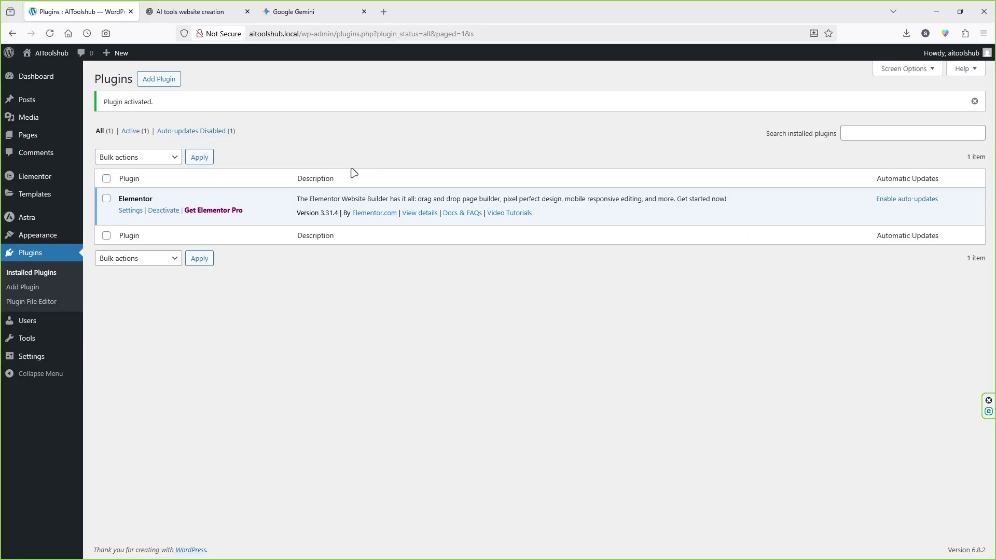
Step: Create a page titled 'Home_1', publish it, and open it in Elementor
mouse_move(32, 138)
left_click(107, 151)
type("Home")
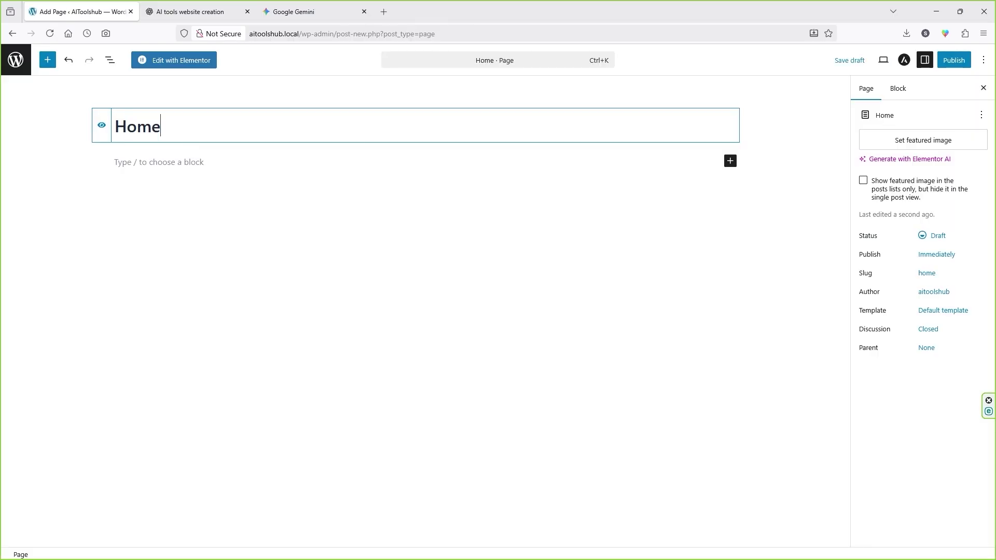
type("_1")
left_click(959, 60)
left_click(964, 61)
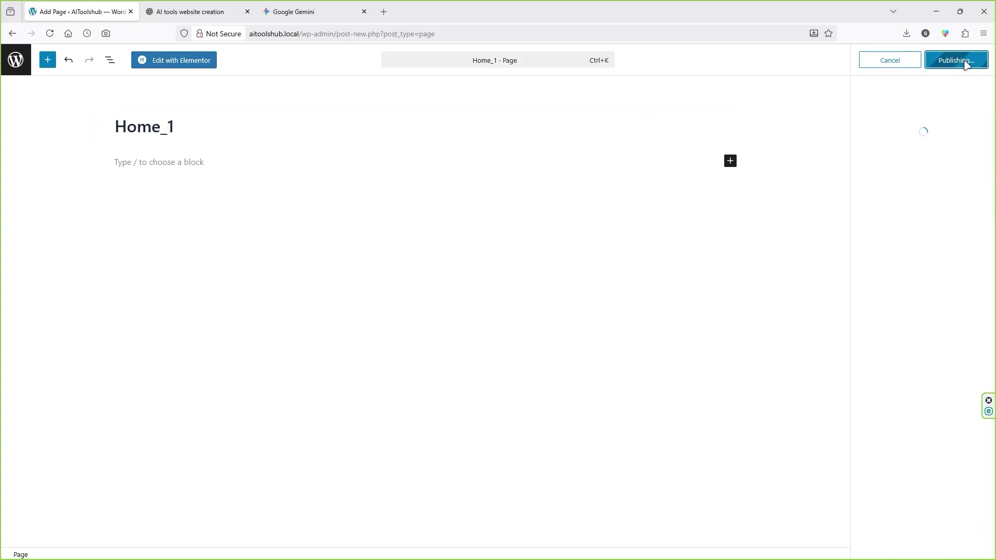
left_click(183, 62)
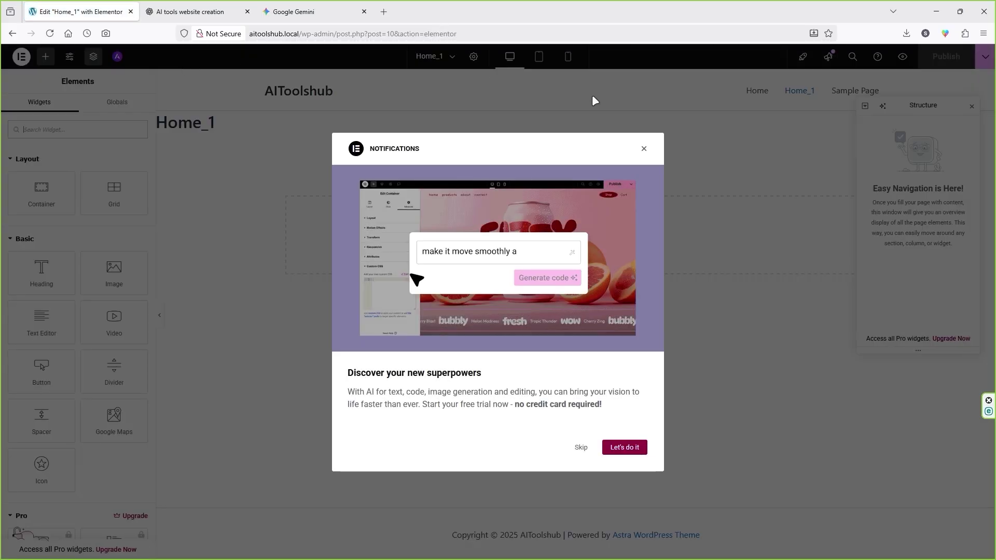
Step: Set Home_1's page layout to Elementor Full Width and start adding a new section
left_click(644, 149)
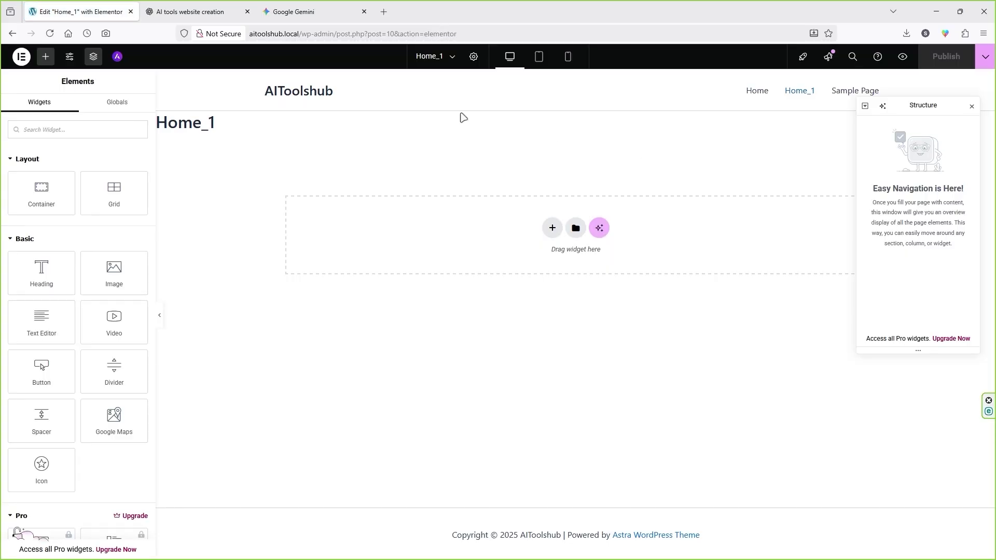
left_click(473, 57)
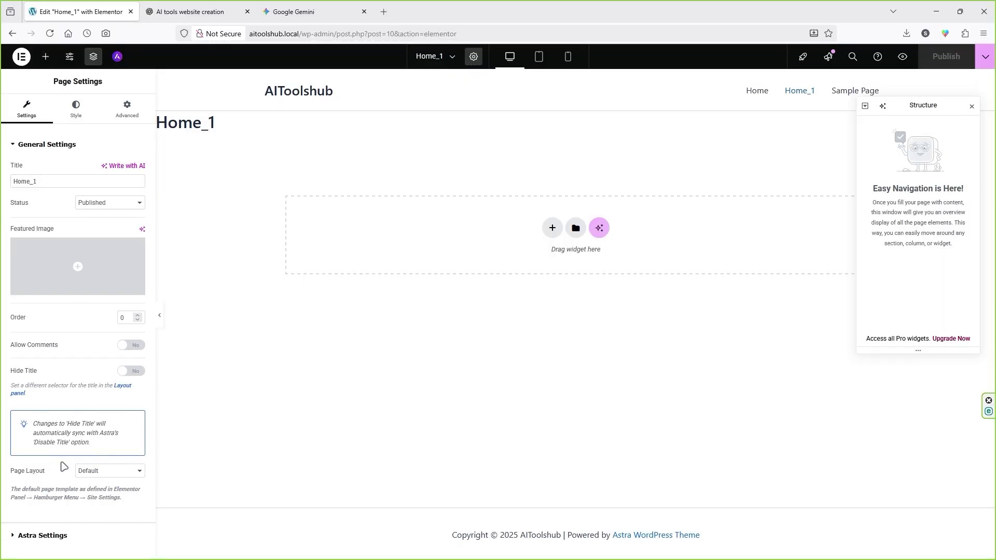
left_click(102, 474)
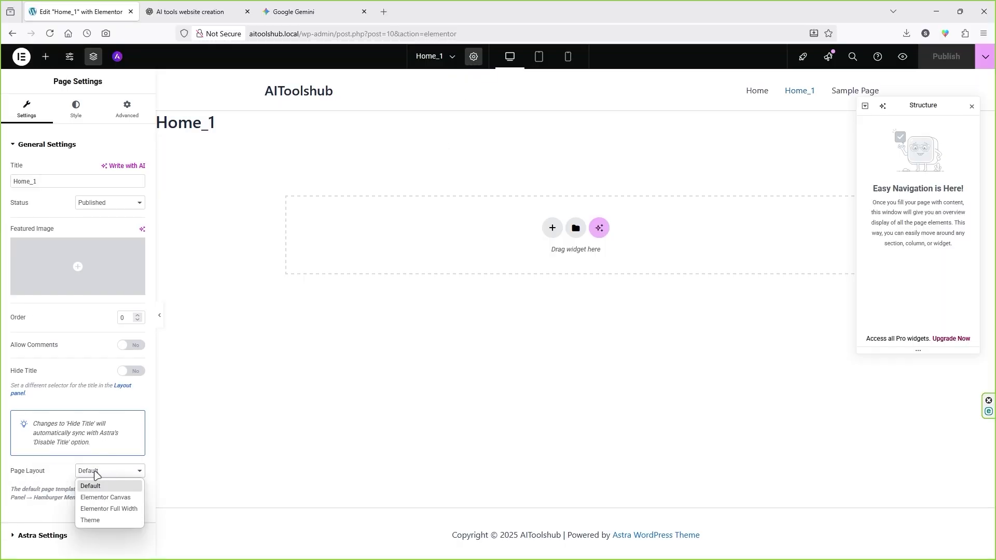
left_click(127, 510)
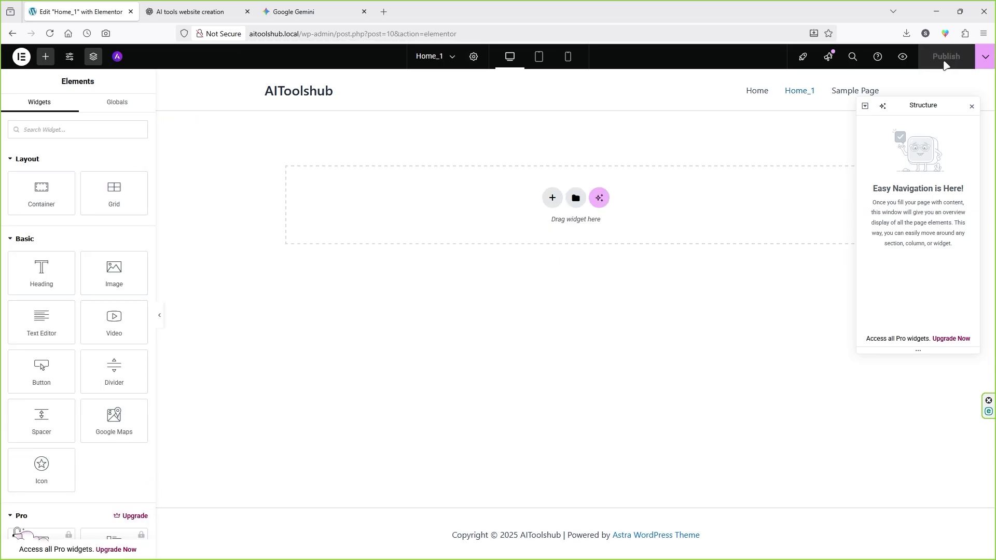
left_click(552, 198)
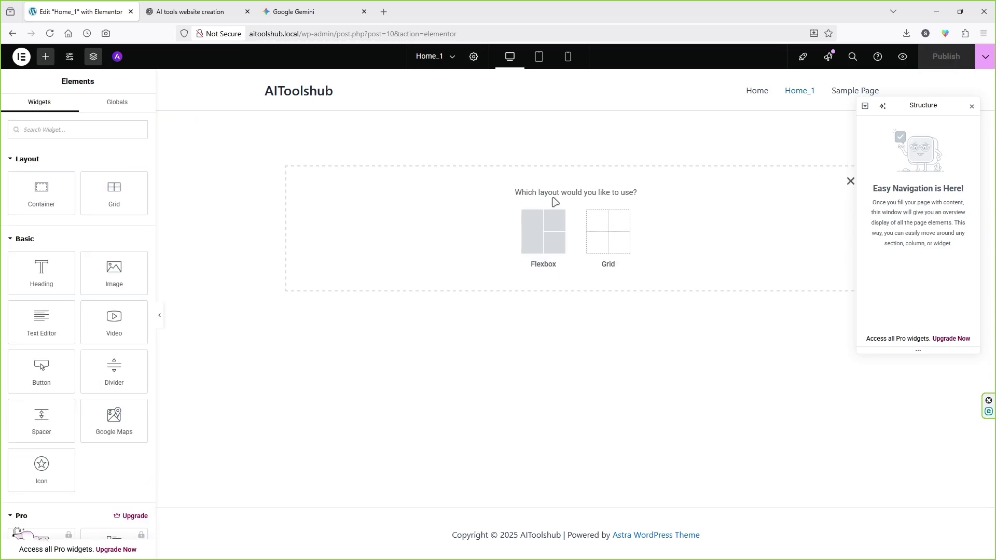
Step: Add a Flexbox column container and set its content width to Full Width
left_click(540, 234)
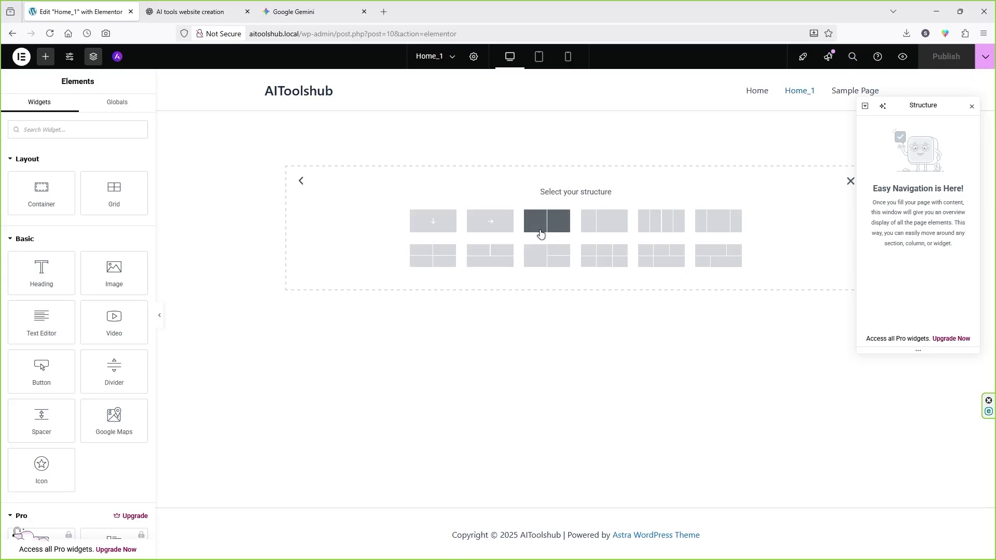
left_click(436, 227)
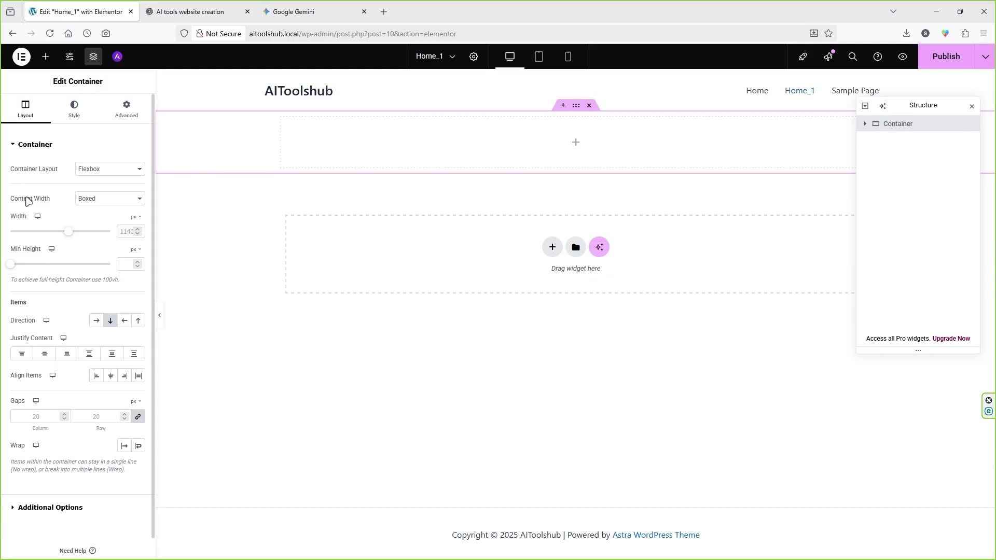
left_click(89, 202)
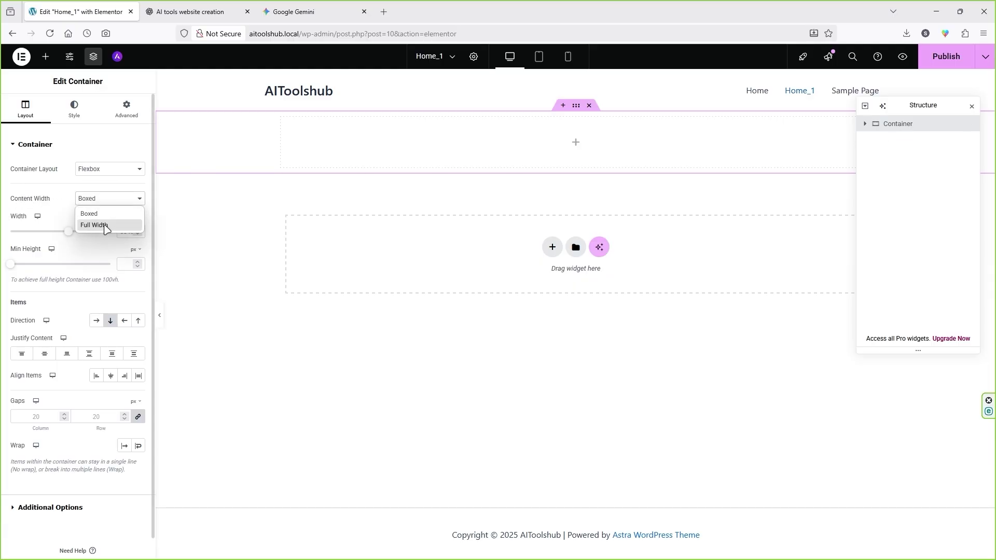
left_click(98, 225)
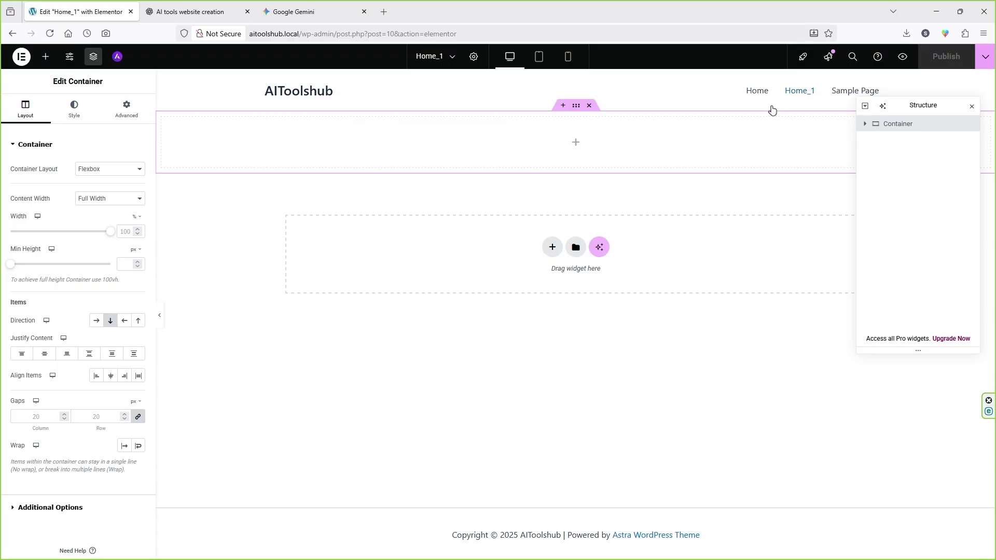
Step: Search widgets for 'htm' and drop an HTML widget into Home_1's top container
left_click(576, 143)
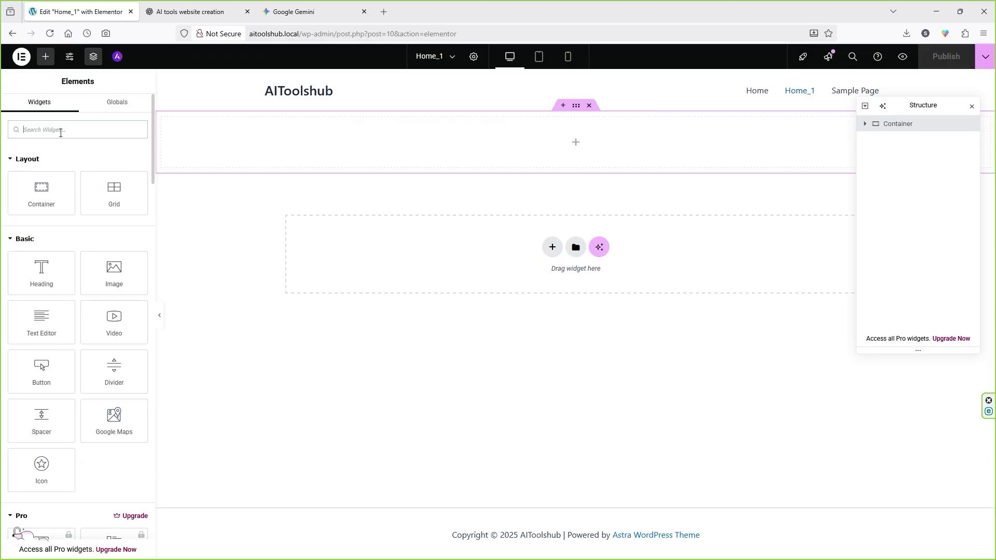
type("h")
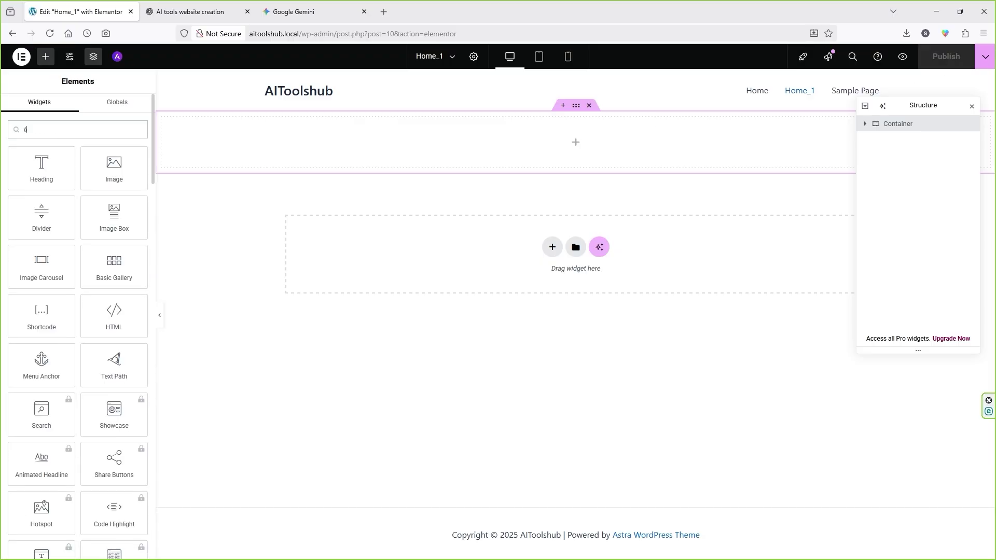
type("tm")
left_click_drag(36, 164, 590, 156)
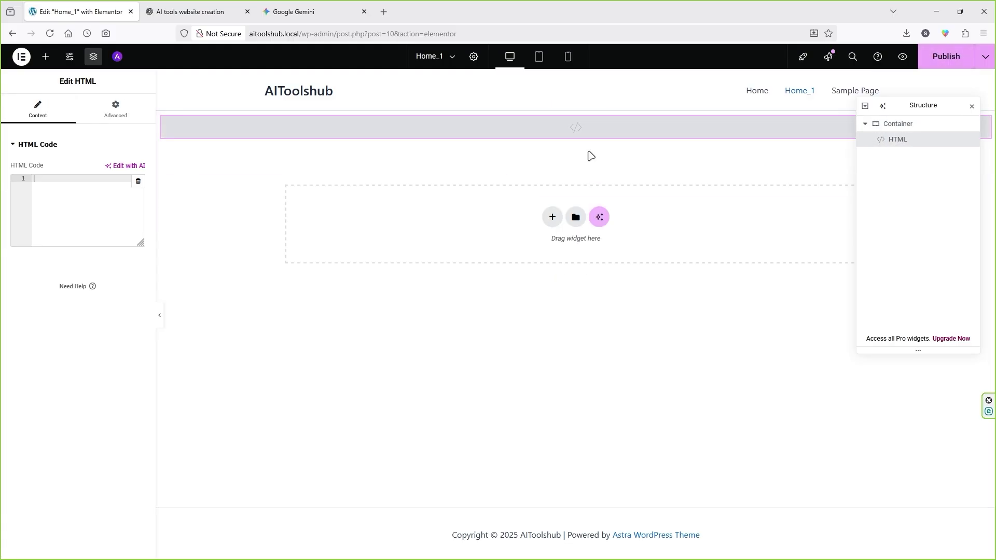
Step: Paste ChatGPT's AI Tools Hub code into the HTML widget and publish Home_1
left_click(187, 11)
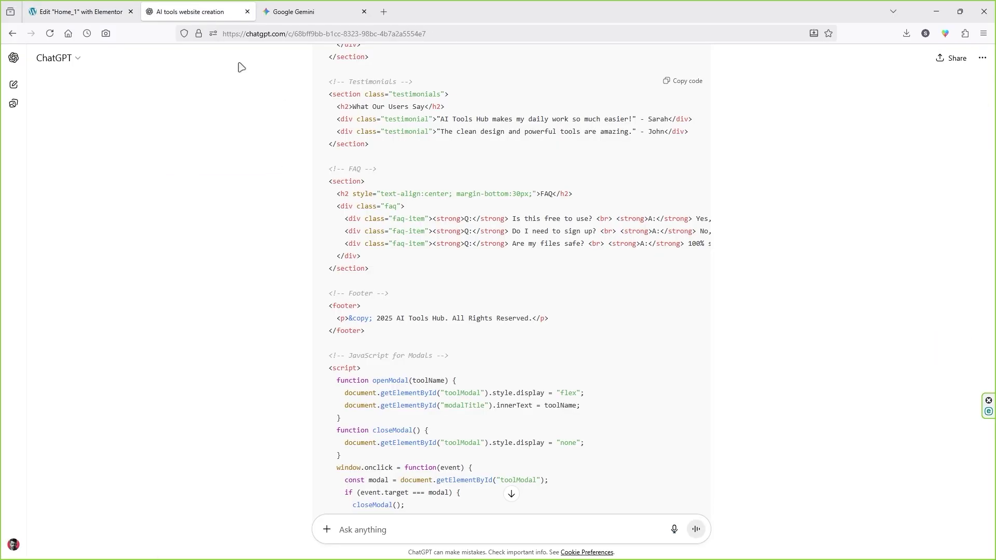
left_click(685, 82)
left_click(78, 11)
left_click(54, 180)
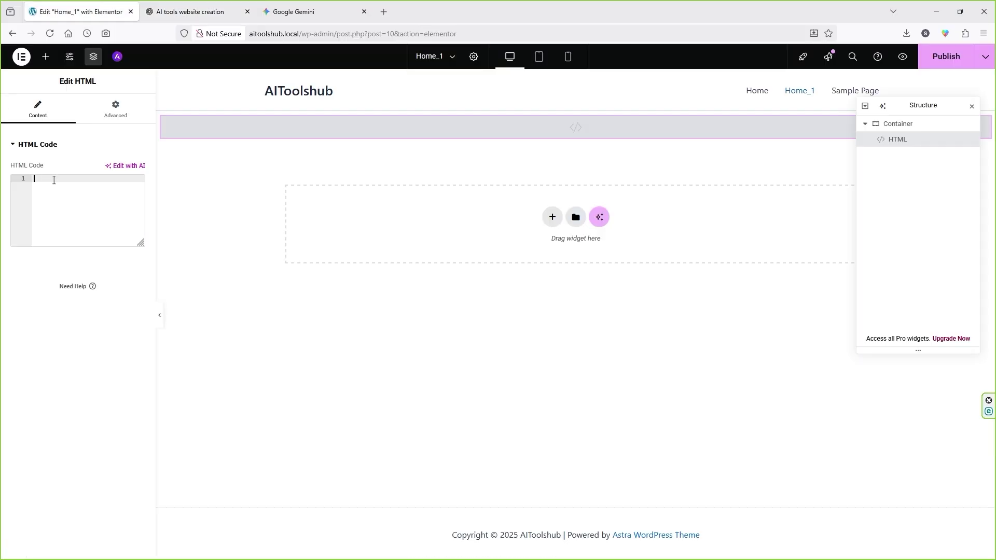
key("ctrl+v")
left_click(946, 56)
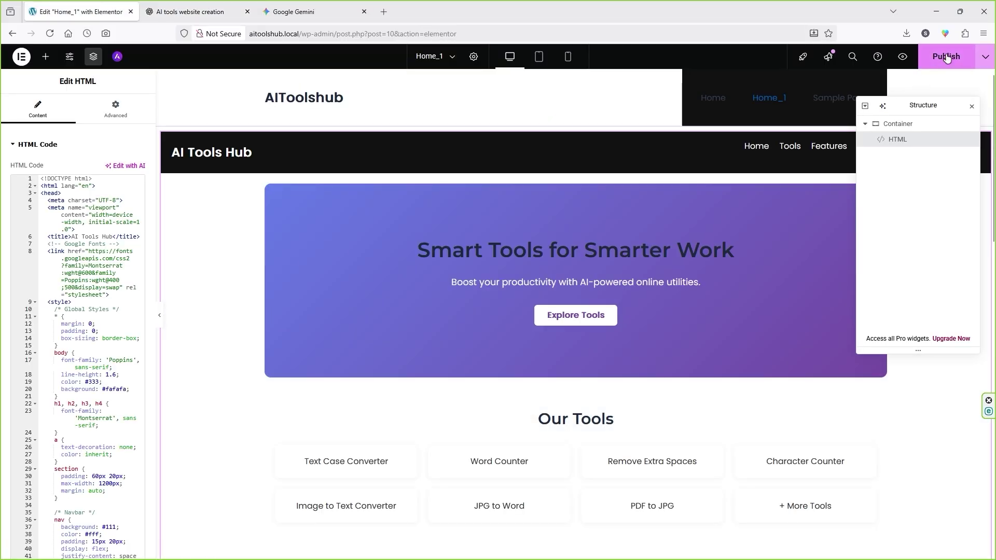
left_click(985, 56)
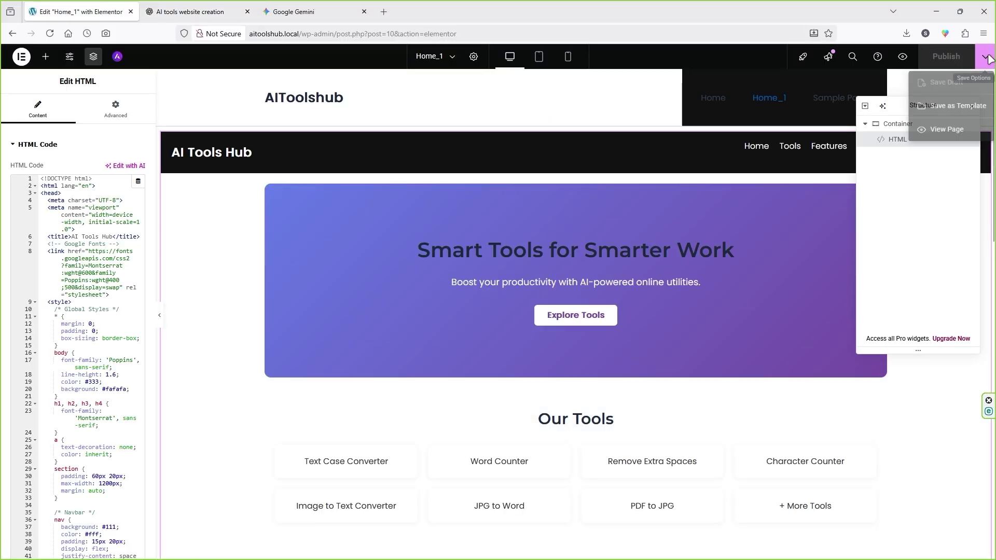
Step: Open the live Home_1 page and scroll through its layout
left_click(949, 138)
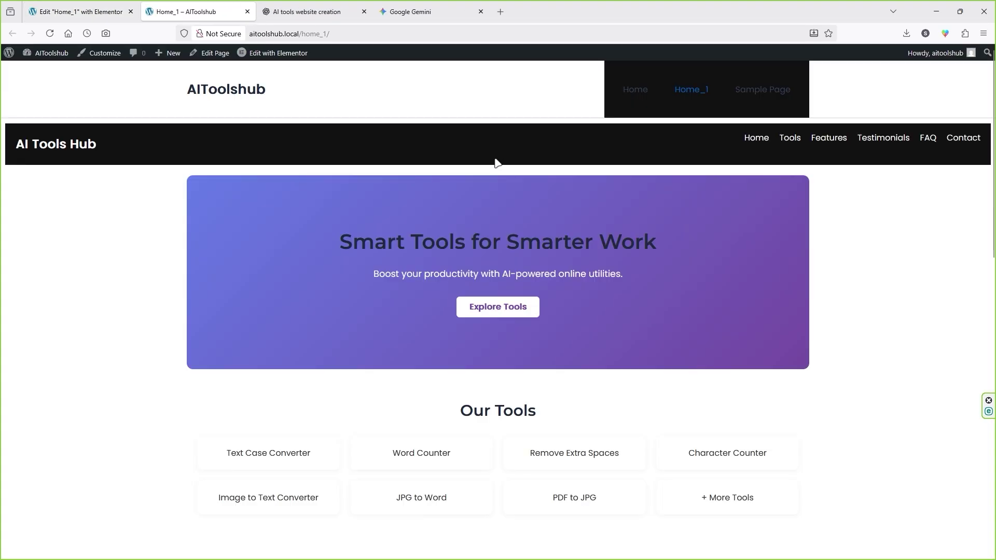
scroll(498, 161, "down", 7)
scroll(562, 161, "up", 7)
scroll(432, 360, "down", 3)
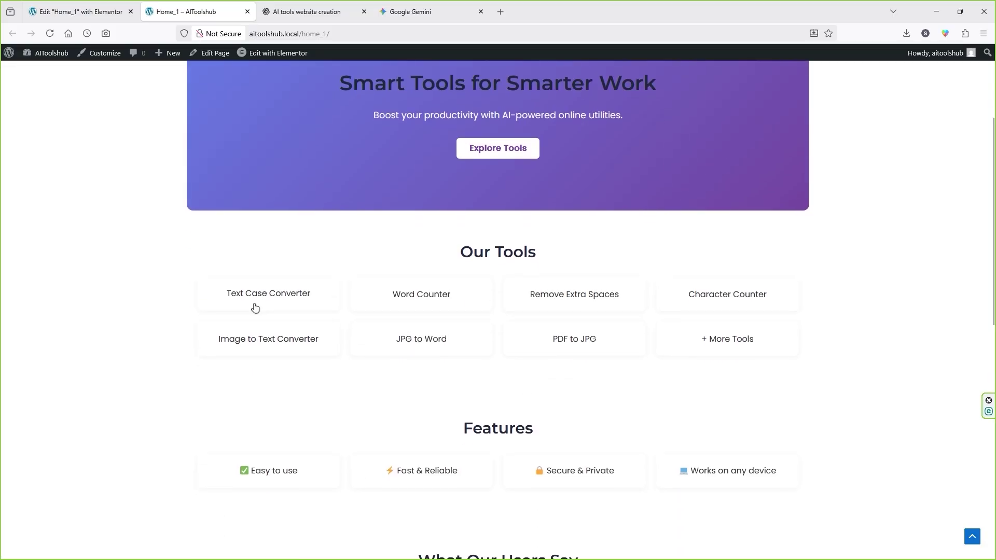
Step: Confirm the Text Case Converter and Word Counter cards open placeholder pop-ups, then return to ChatGPT
left_click(268, 298)
left_click(617, 278)
left_click(325, 296)
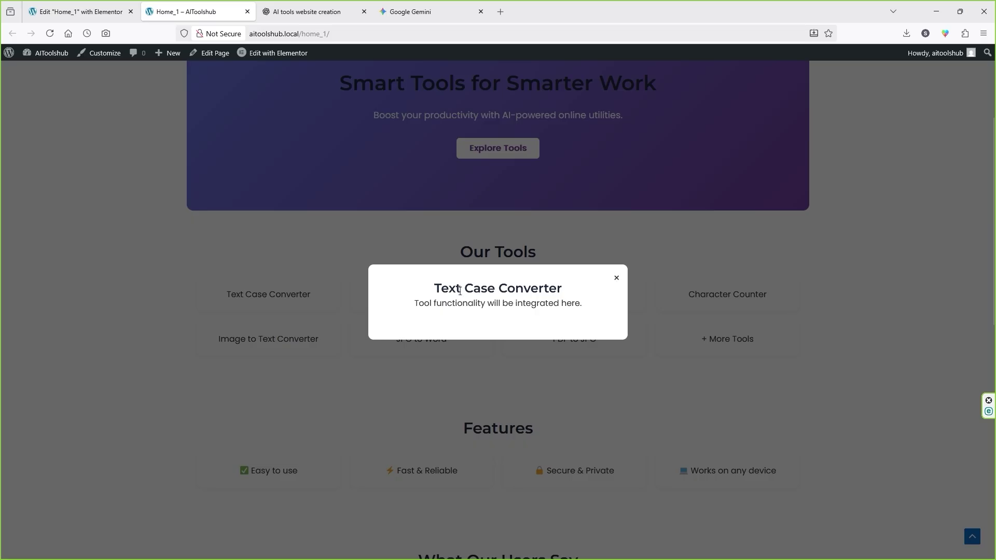
left_click(617, 279)
left_click(448, 295)
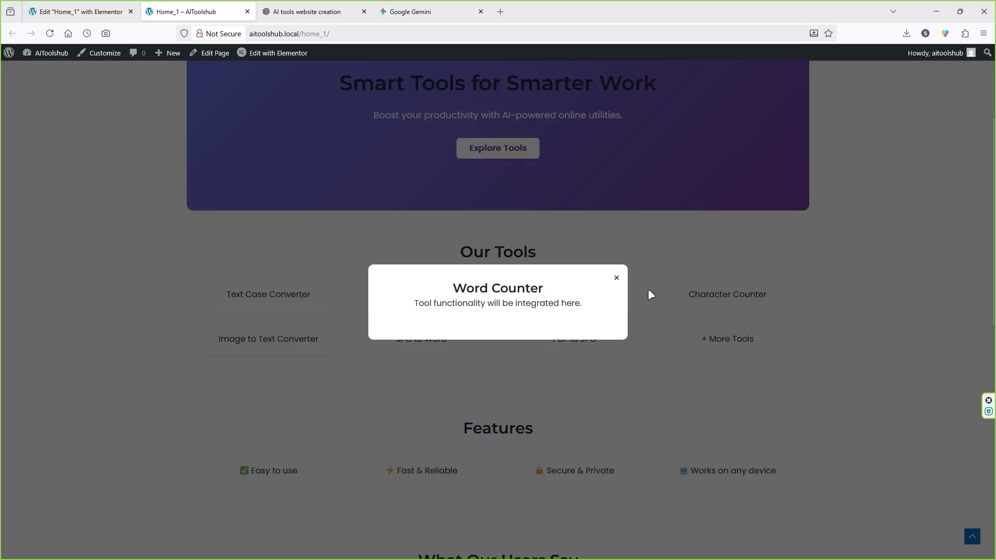
left_click(617, 279)
left_click(321, 12)
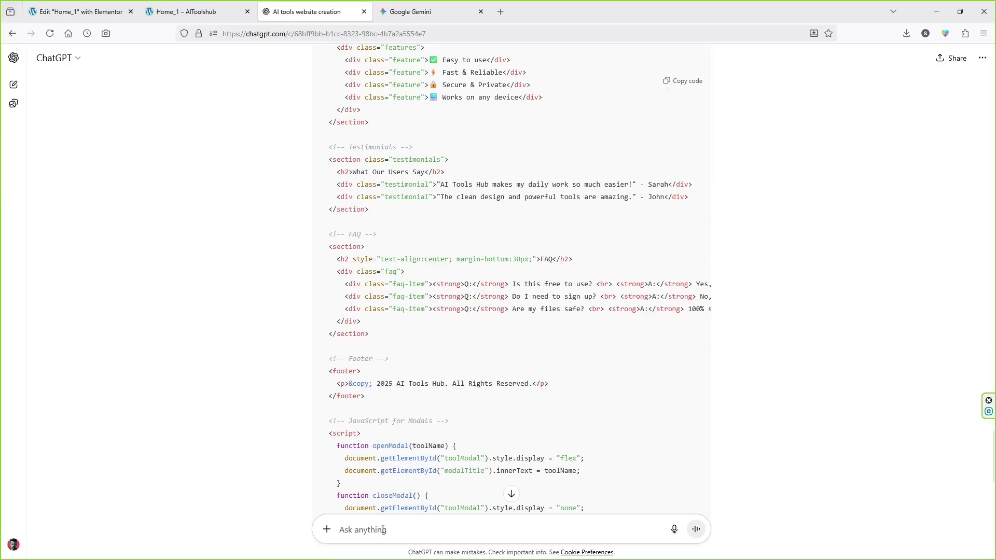
Step: Review Gemini's canvas code, preview and model list, then copy the canvas contents via Share
left_click(423, 11)
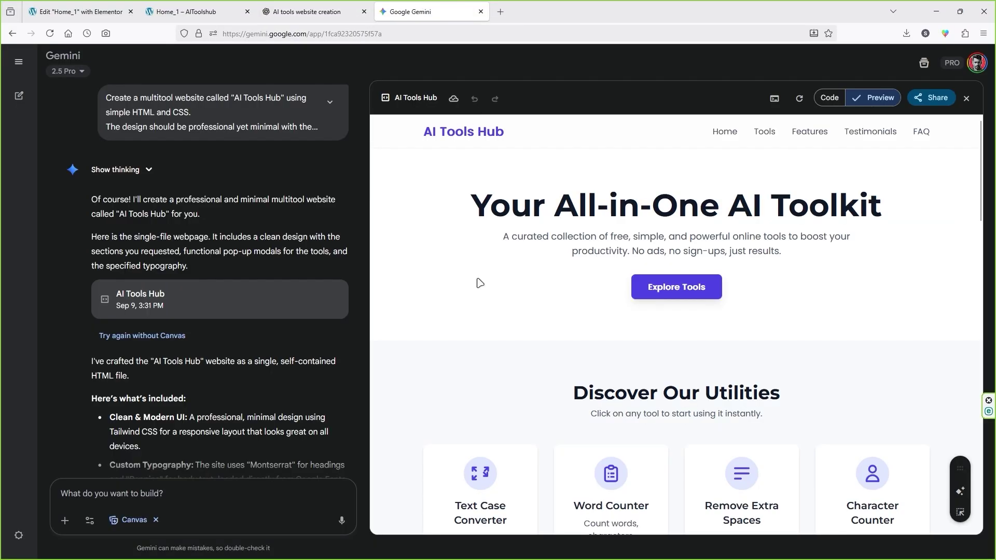
left_click(830, 98)
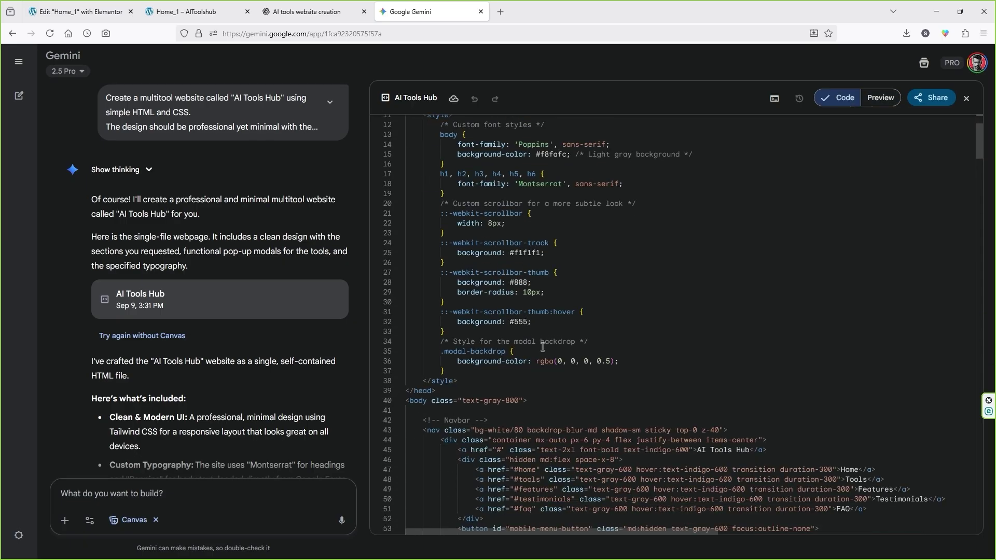
scroll(542, 347, "up", 3)
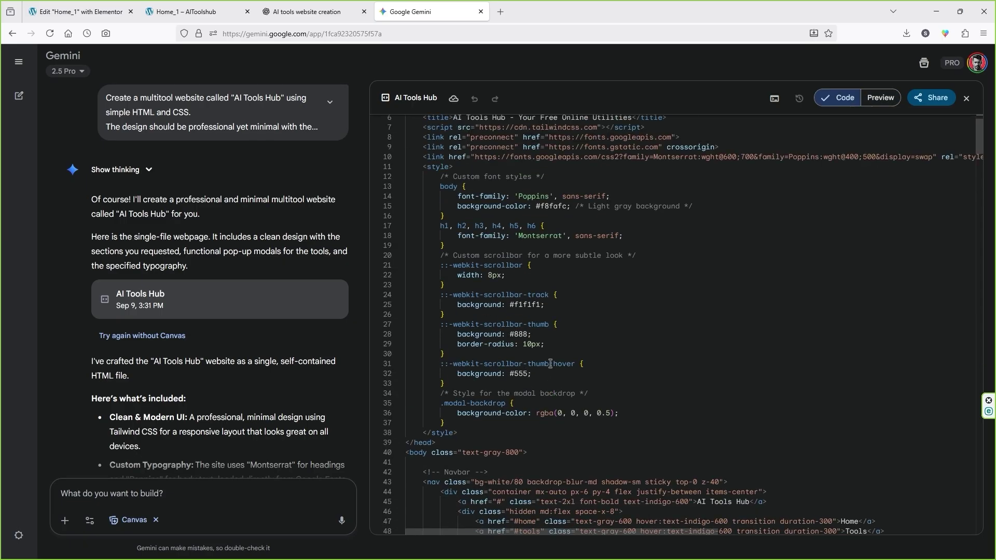
left_click(881, 99)
left_click(76, 72)
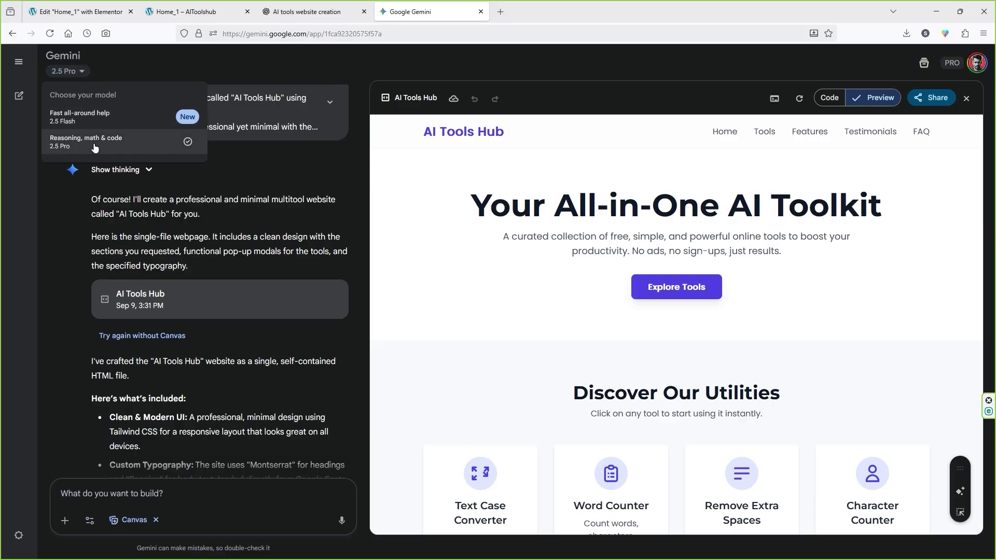
left_click(672, 327)
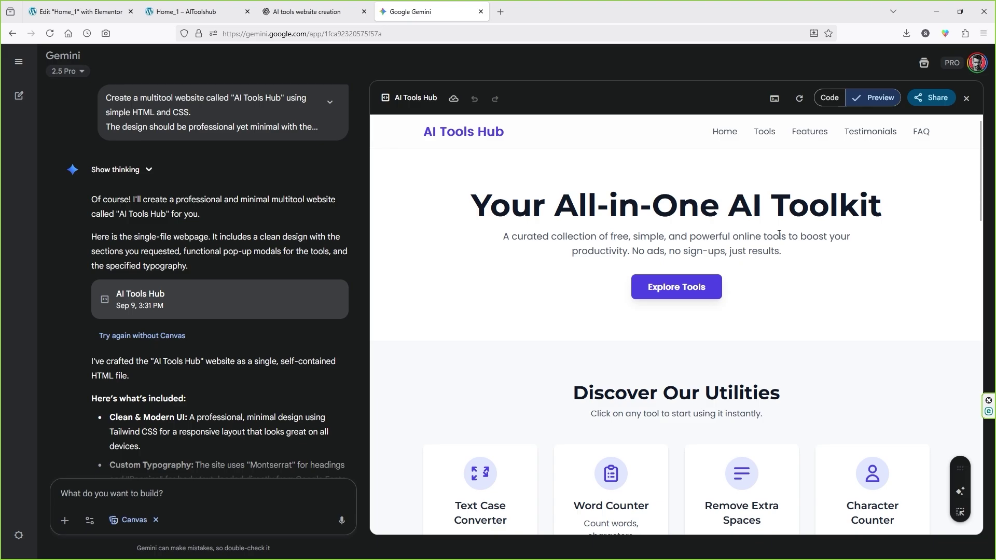
left_click(932, 103)
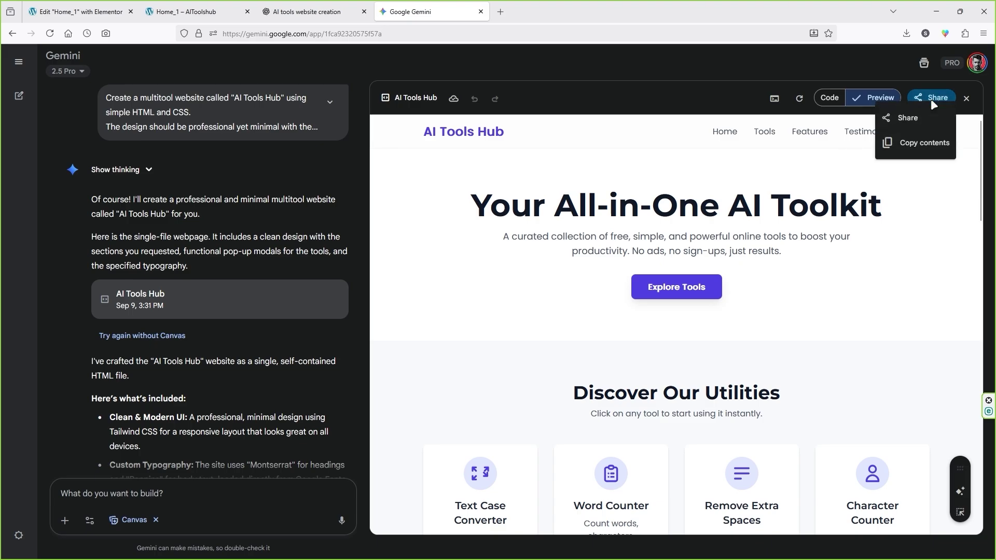
left_click(921, 146)
Step: Add a new page titled 'Home_2' from the admin bar, publish it, and edit it with Elementor
key("ctrl+2")
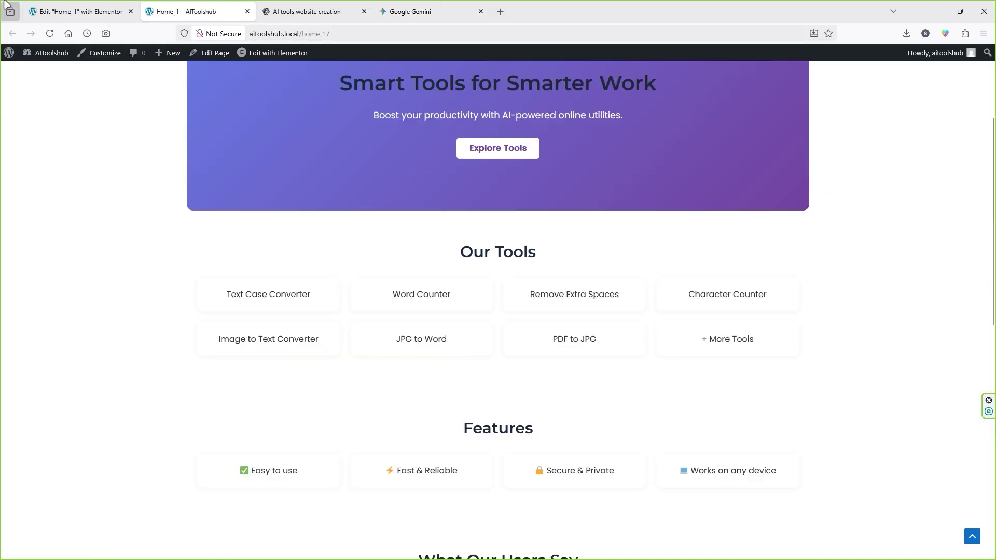
mouse_move(167, 54)
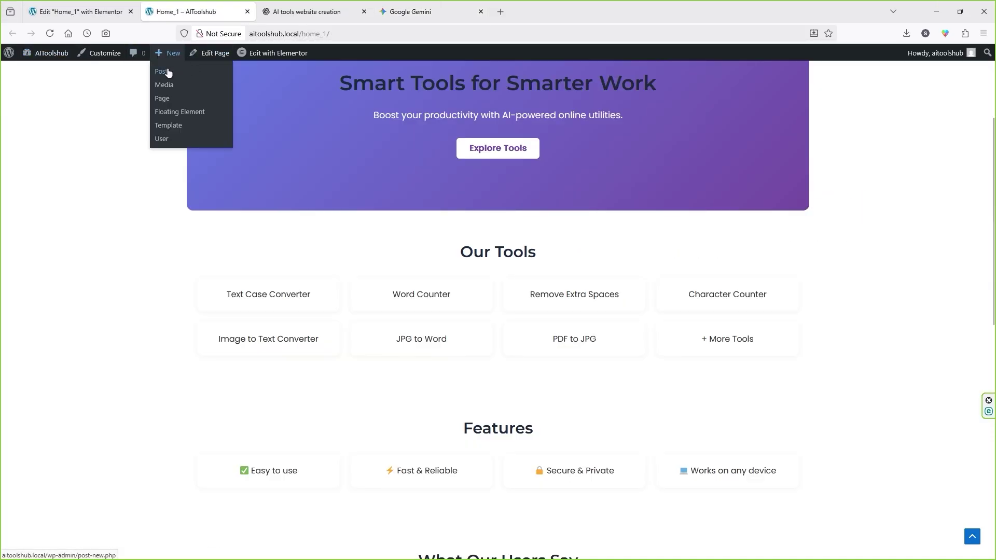
left_click(164, 101)
type("Home_2")
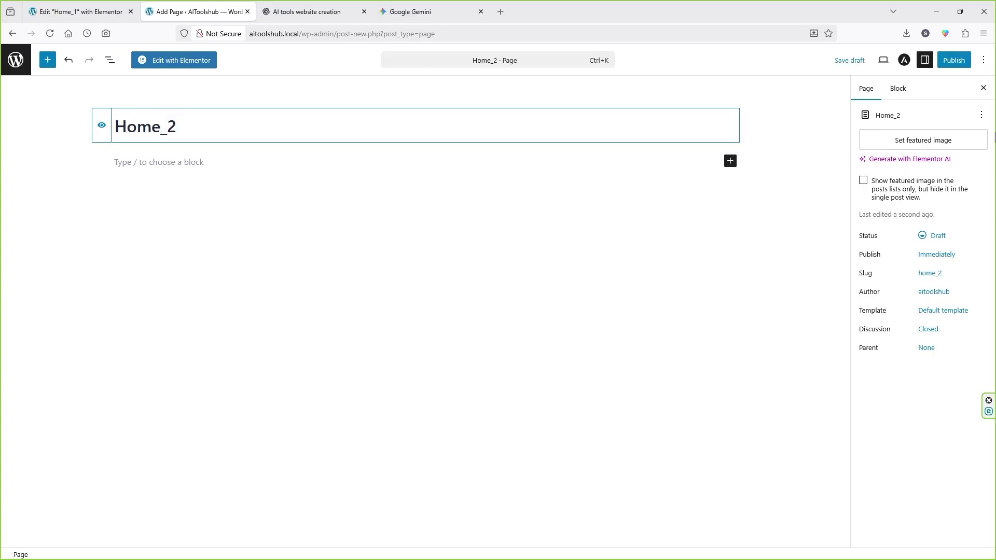
left_click(959, 61)
left_click(960, 60)
left_click(179, 61)
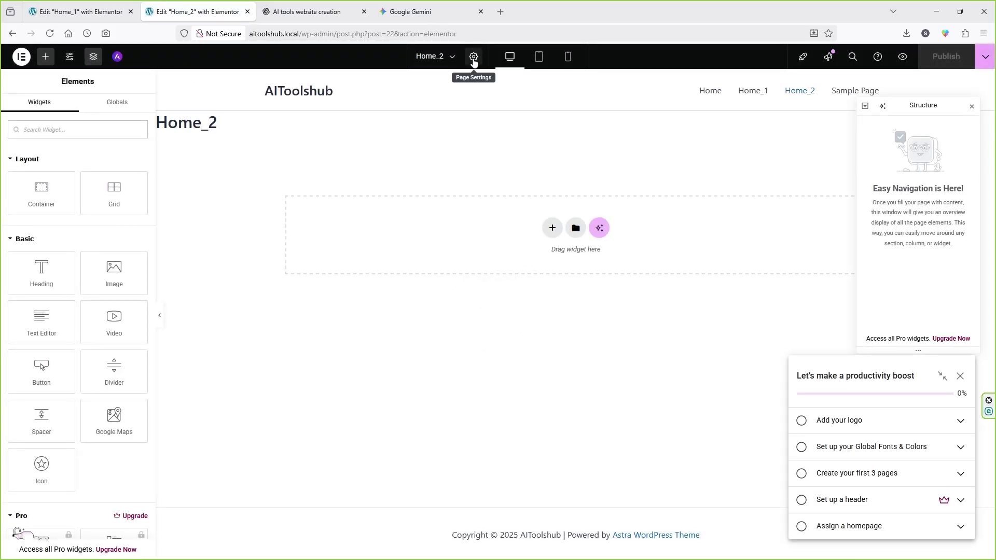
Step: Set Home_2's page layout to Elementor Full Width and save
left_click(474, 57)
left_click(87, 472)
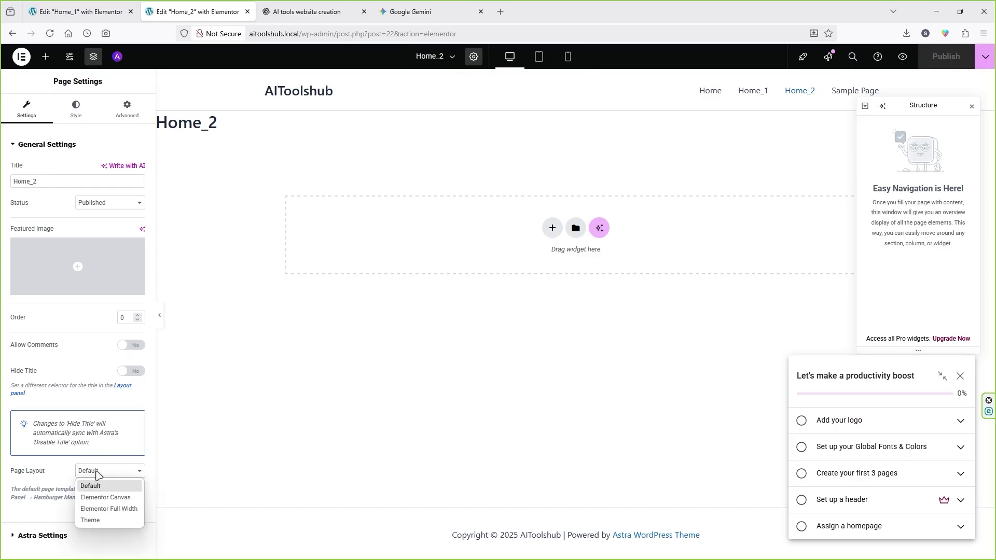
left_click(106, 512)
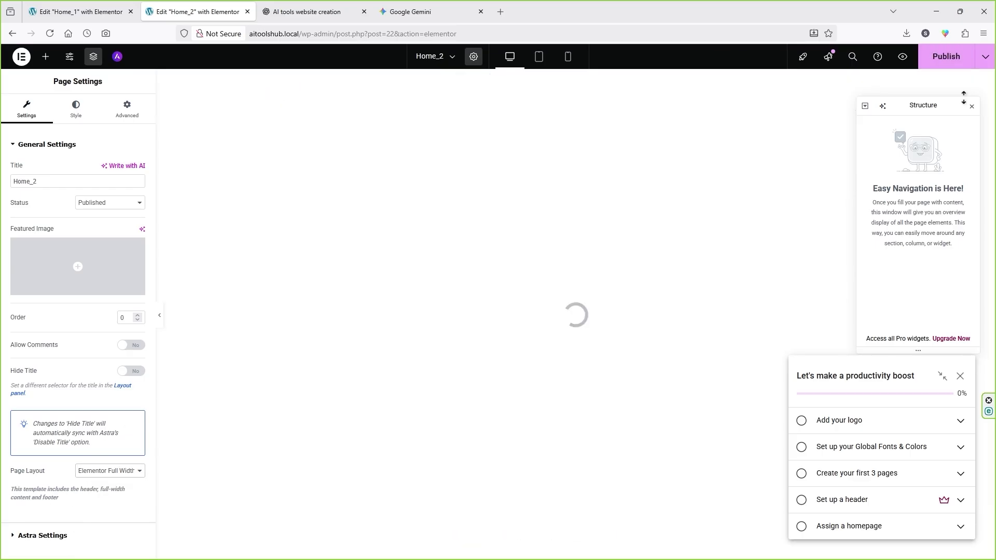
left_click(947, 56)
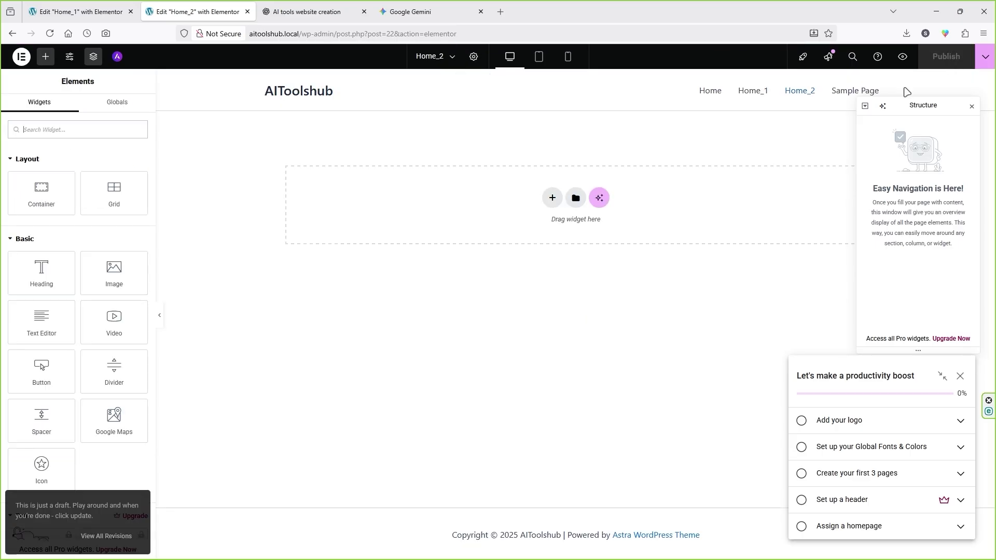
Step: Add a single-column Flexbox container with Full Width content width and bring up the widget list
left_click(551, 200)
left_click(544, 236)
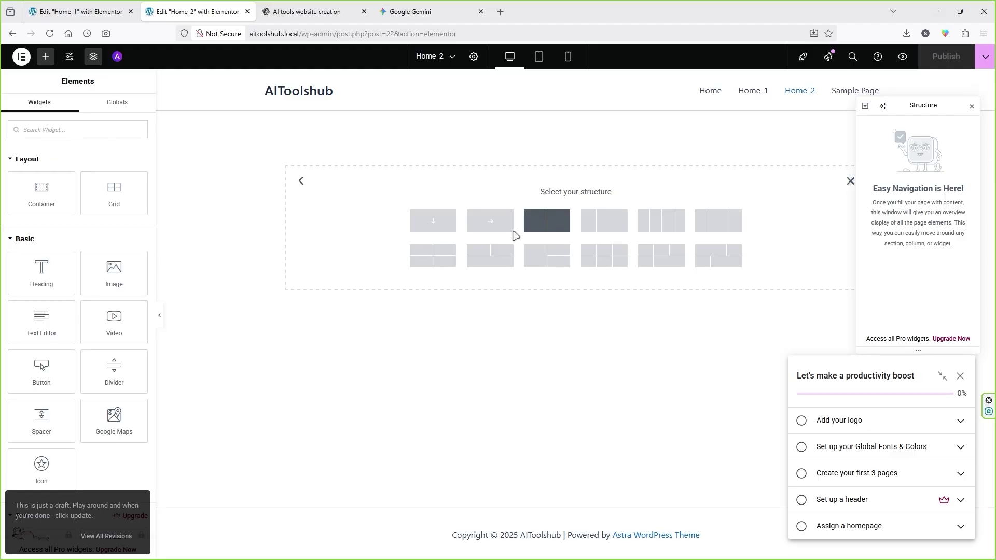
left_click(442, 223)
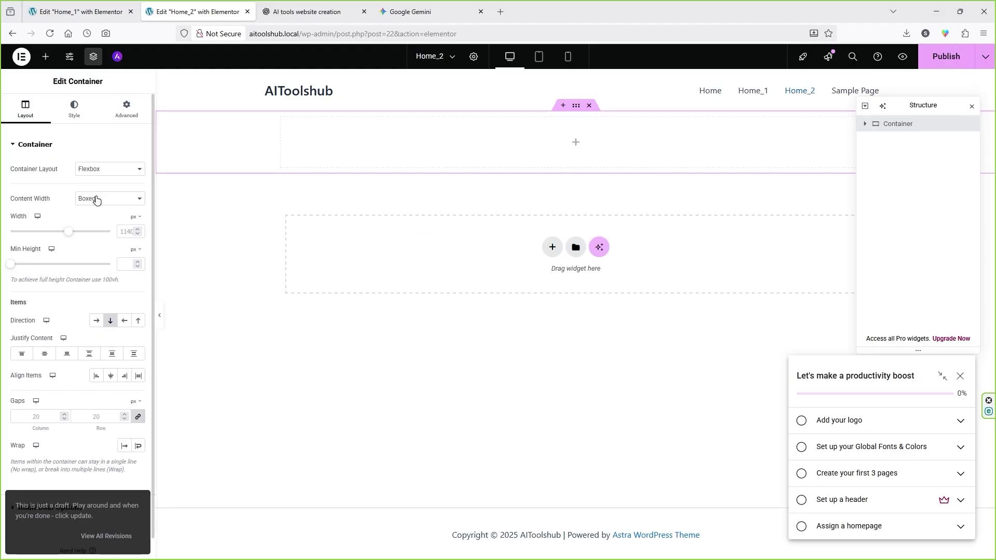
left_click(104, 199)
left_click(96, 226)
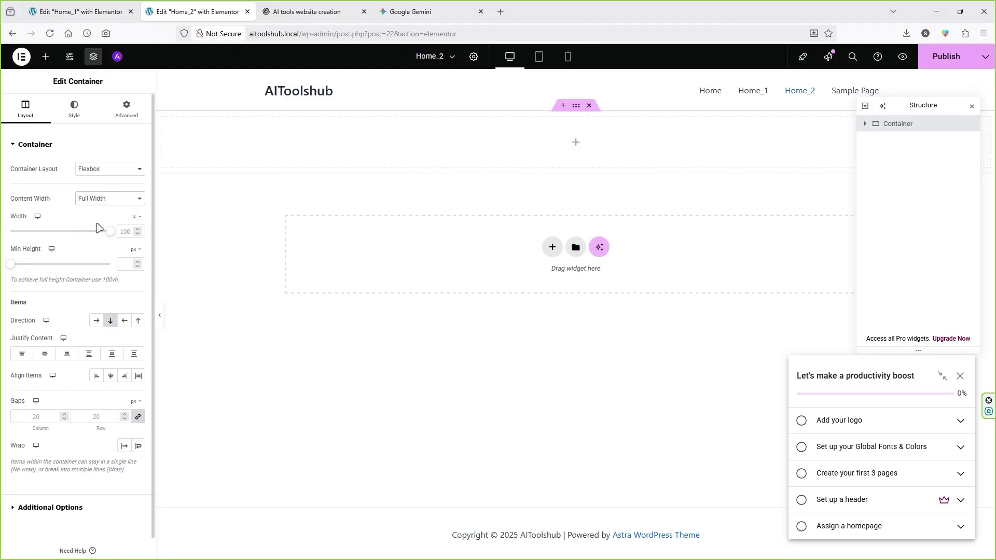
left_click(575, 143)
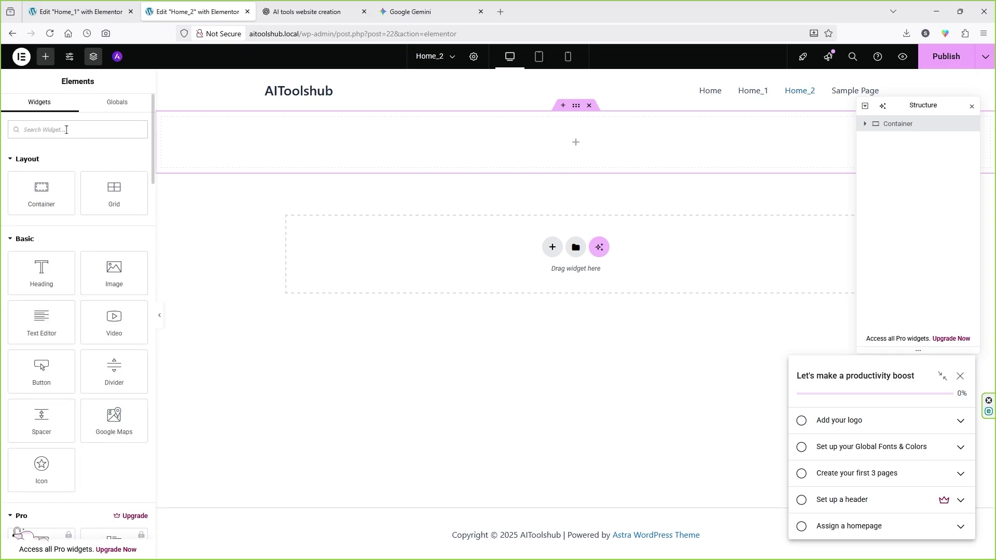
Step: Add an HTML widget to Home_2's container and paste the AI Tools Hub code
type("ht")
left_click_drag(47, 165, 542, 151)
left_click(72, 179)
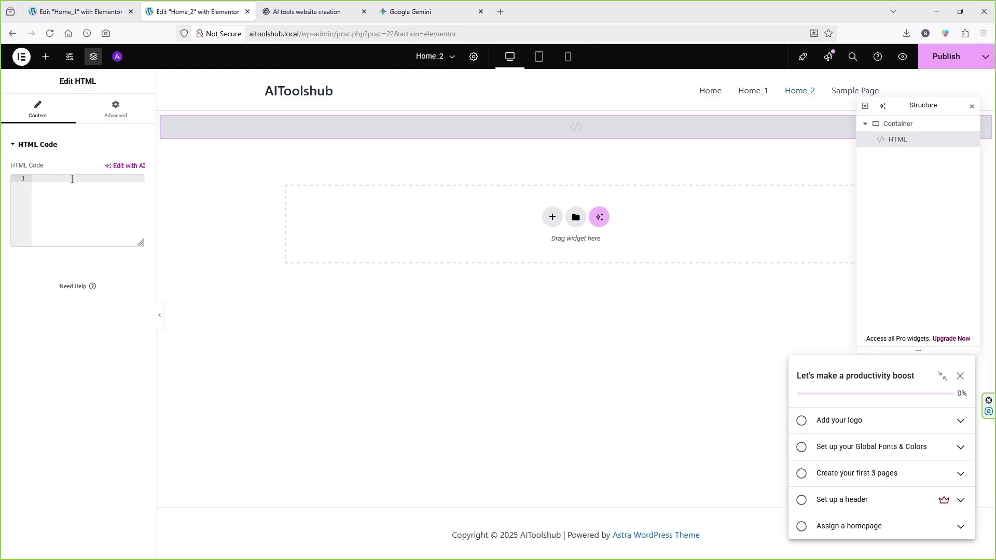
key("ctrl+v")
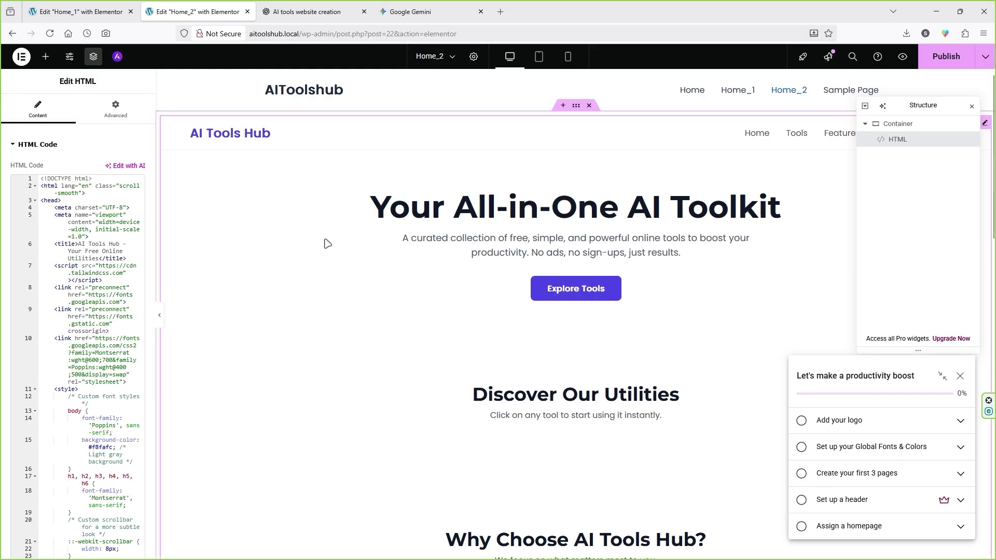
Step: Publish Home_2 and view the live page
left_click(954, 56)
left_click(983, 57)
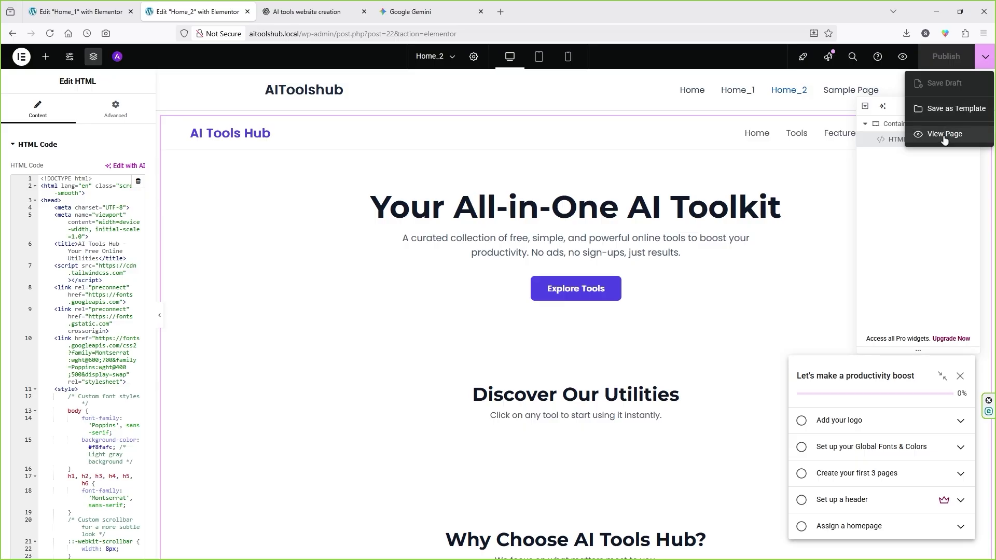
left_click(944, 134)
scroll(571, 113, "down", 1)
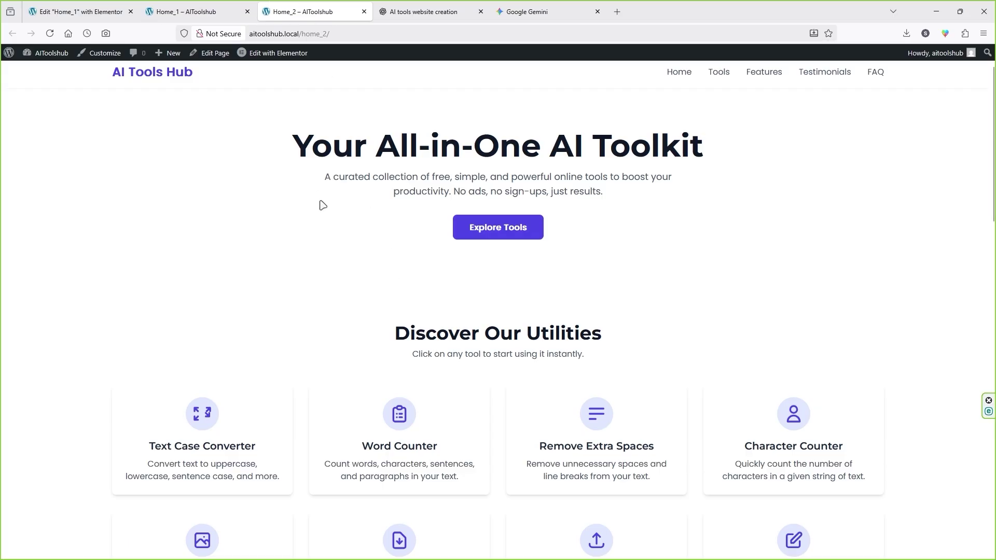
left_click(190, 6)
scroll(269, 394, "down", 2)
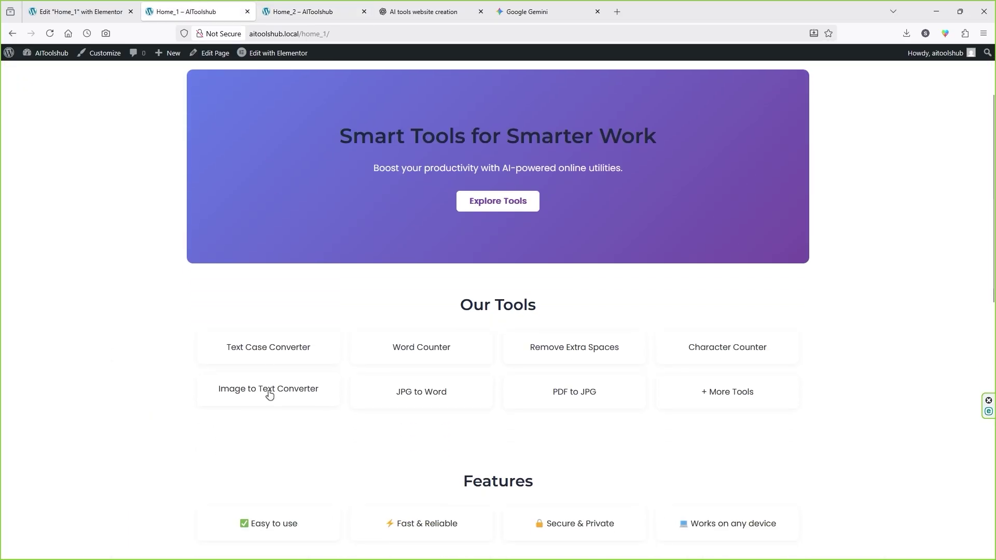
key("ctrl+Tab")
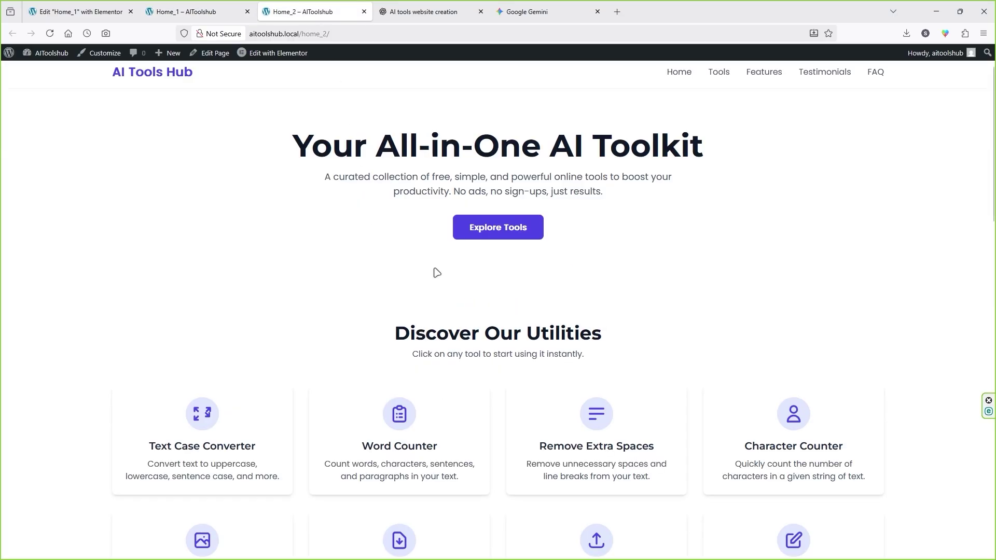
scroll(436, 271, "down", 15)
scroll(438, 277, "up", 7)
scroll(437, 276, "up", 8)
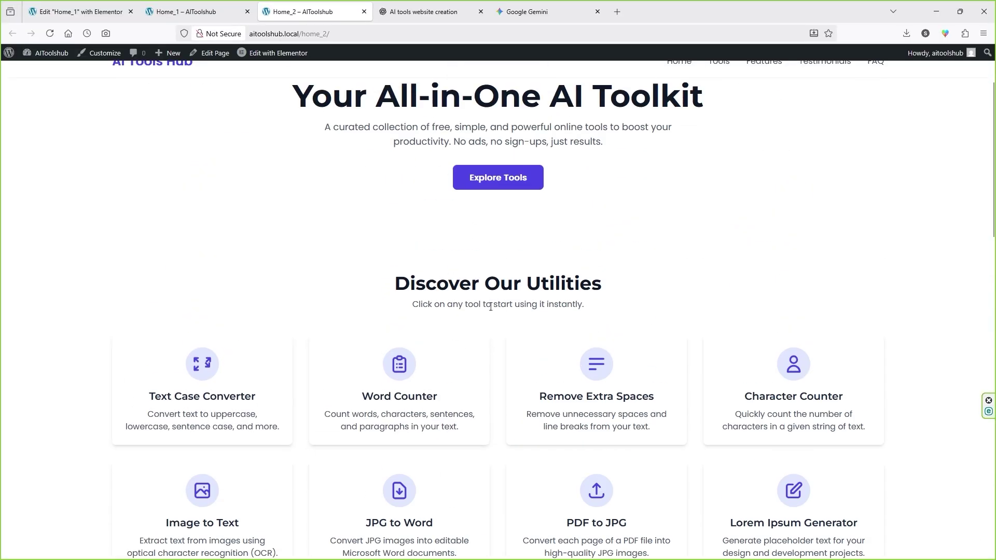
scroll(249, 325, "down", 2)
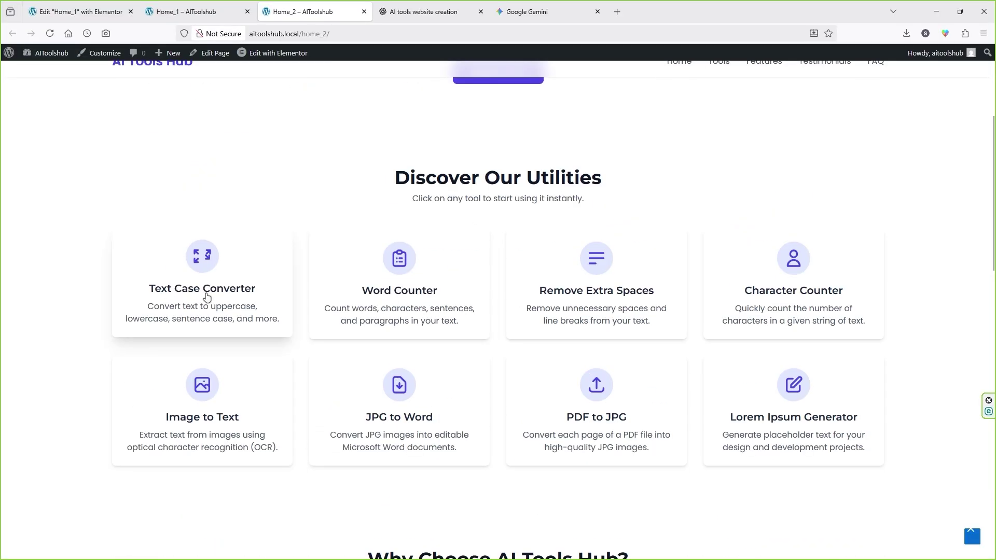
left_click(209, 297)
Step: Paste prompt text into the Text Case Converter, convert to UPPER, lower, Sentence and Capitalized Case, then close it
left_click(442, 263)
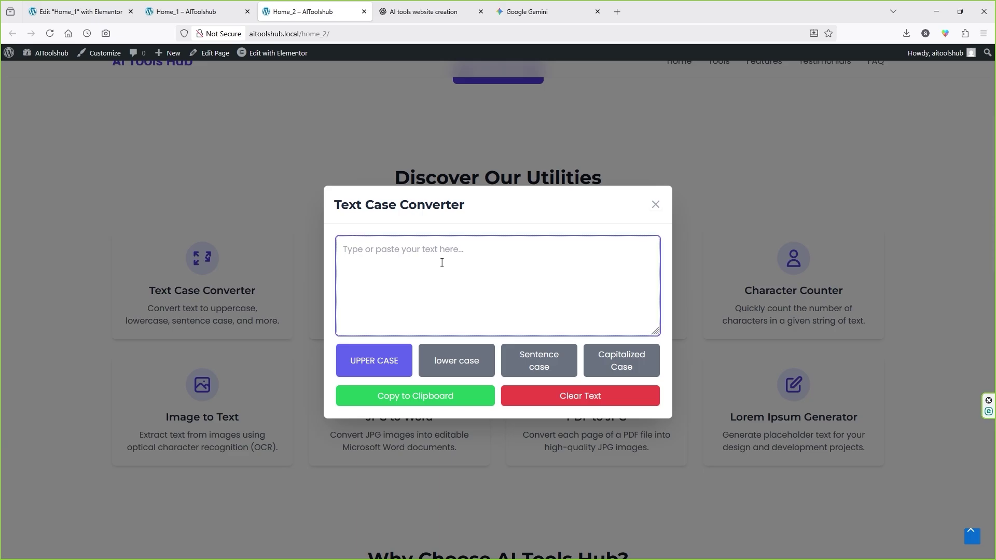
key("ctrl+v")
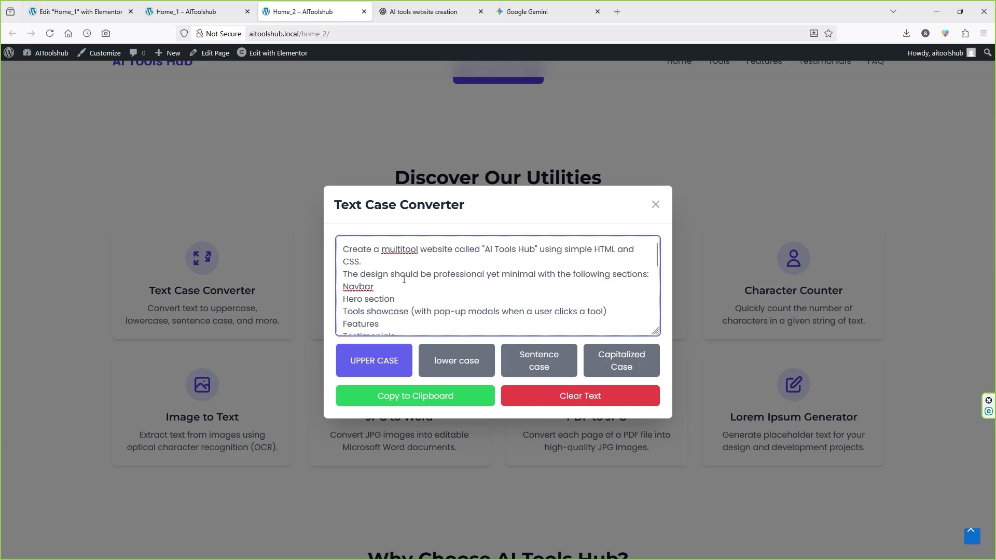
left_click(368, 363)
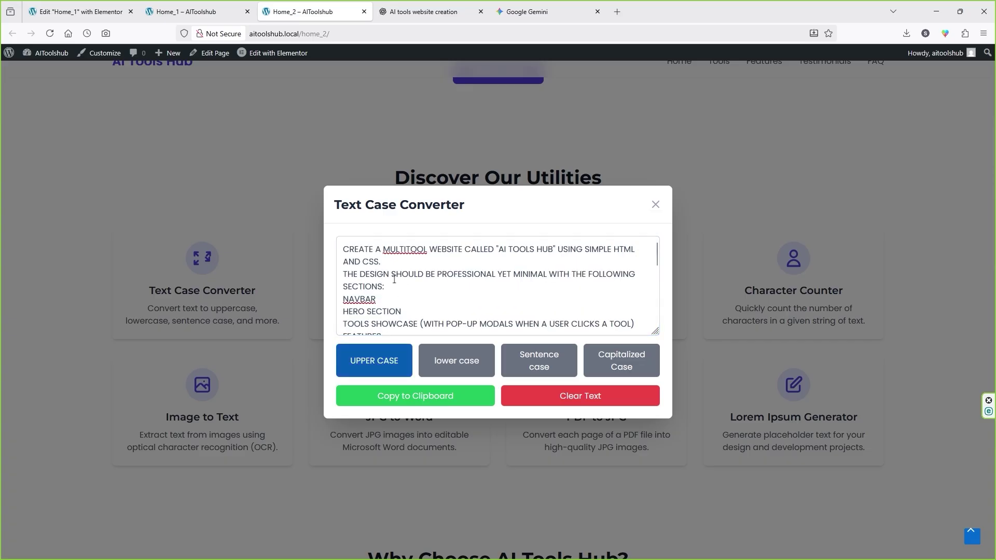
left_click(458, 368)
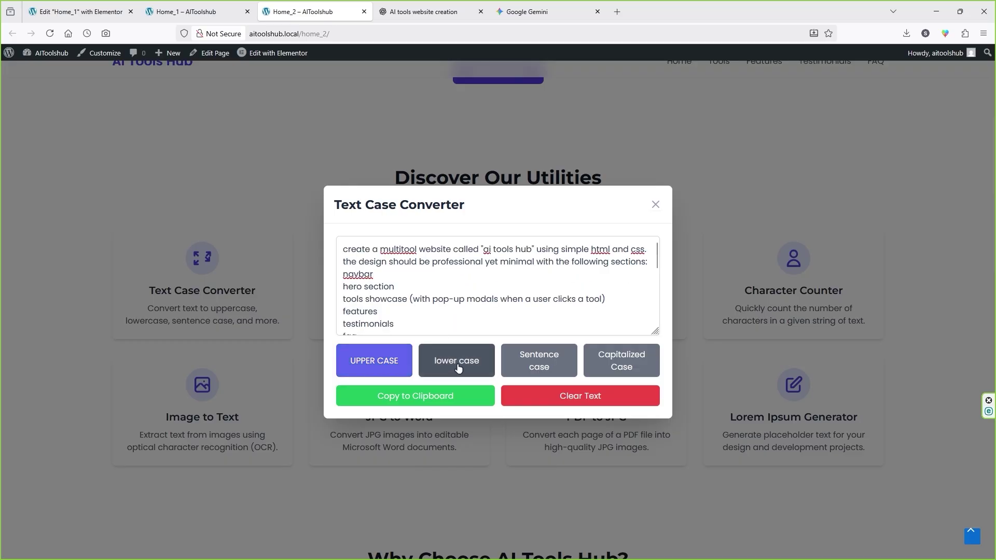
left_click(539, 366)
left_click(615, 370)
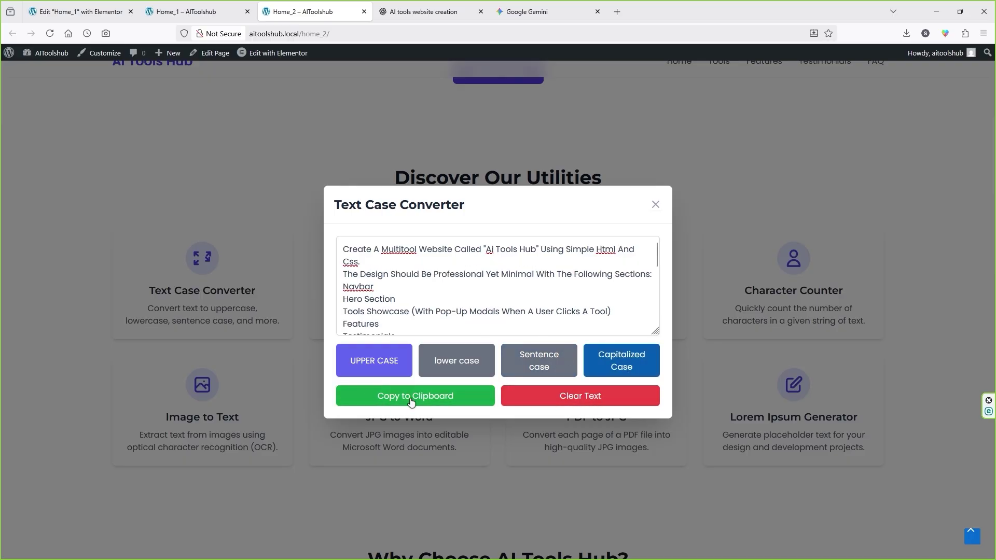
left_click(656, 204)
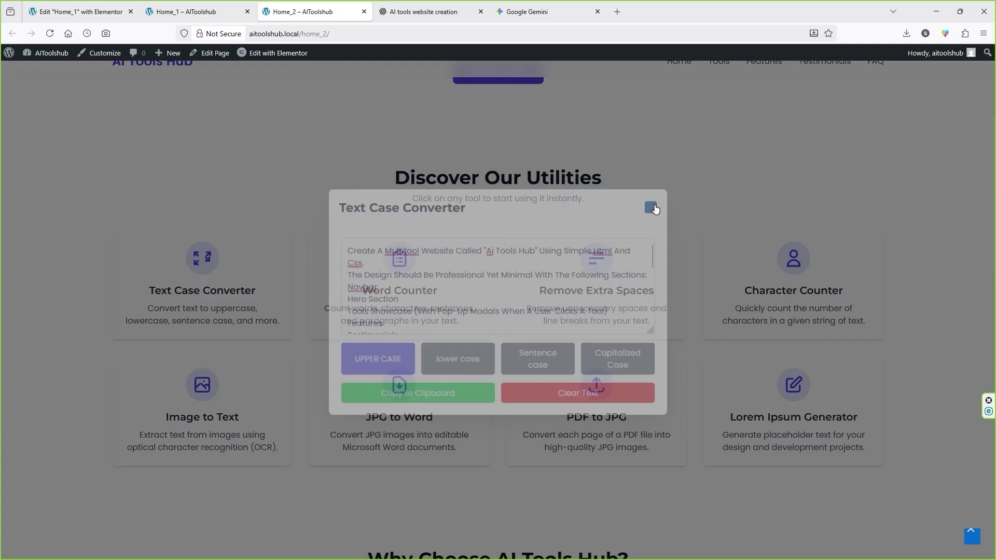
Step: Test Word Counter with pasted text, noting its 565-character count, then close it
left_click(415, 274)
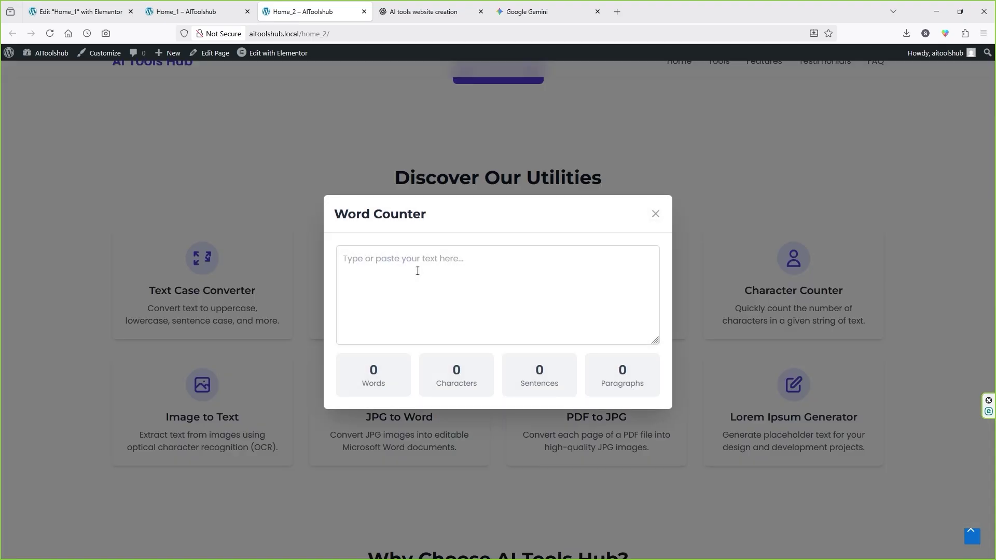
left_click(418, 271)
key("ctrl+v")
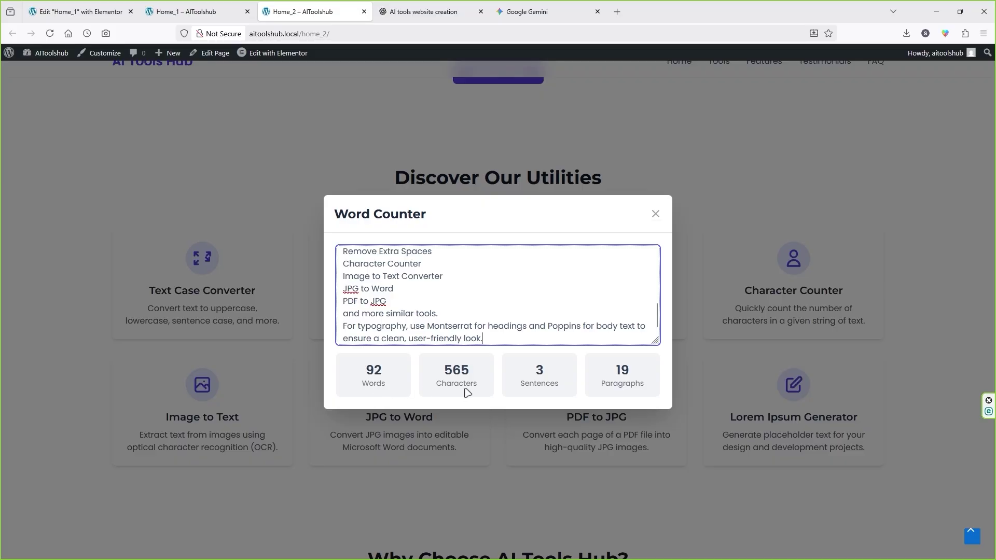
left_click_drag(443, 370, 470, 374)
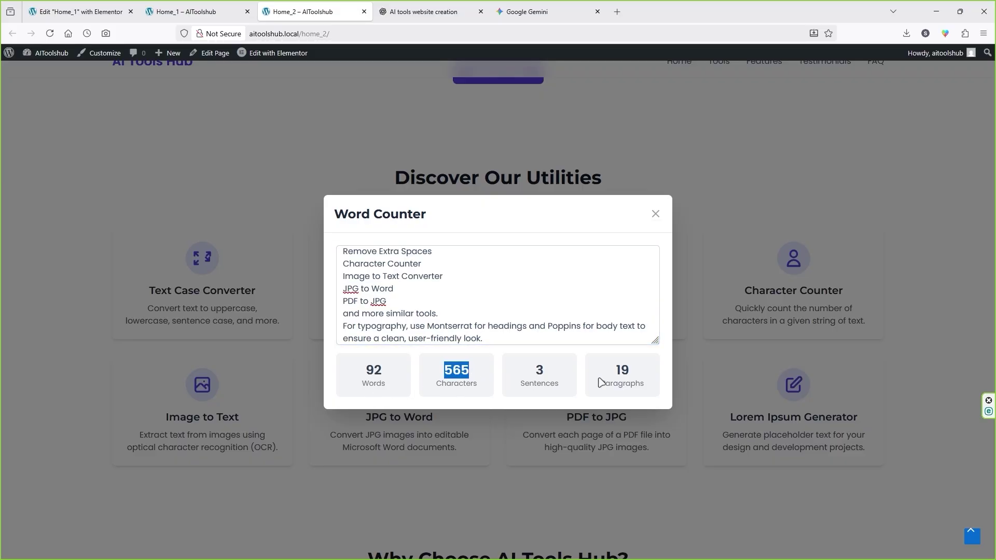
left_click(655, 214)
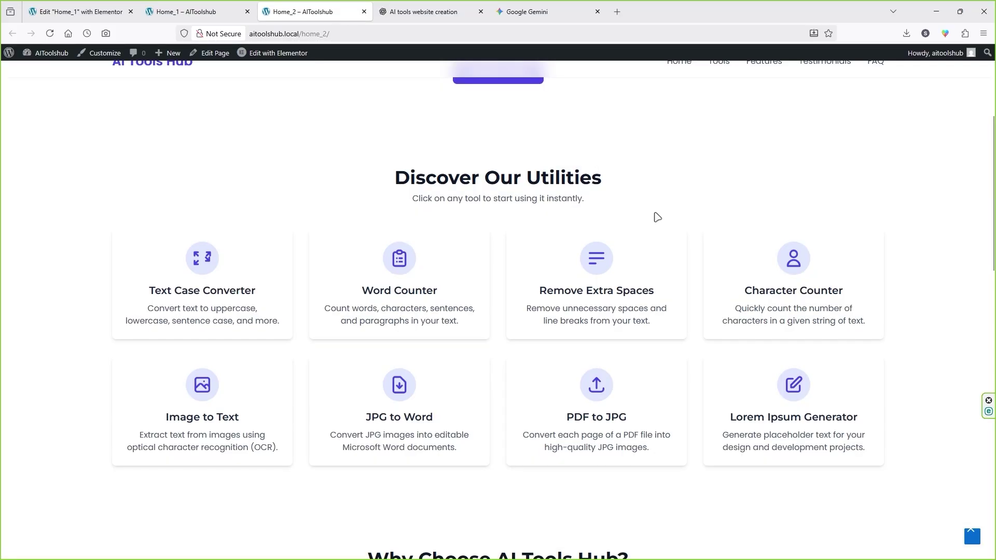
Step: Test Remove Extra Spaces & Lines on pasted text, then close it
left_click(611, 263)
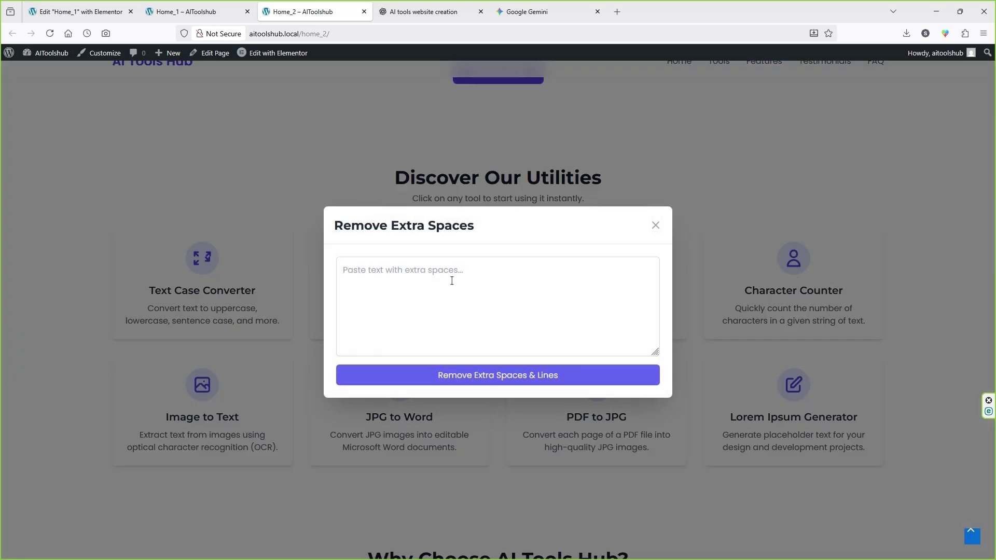
left_click(451, 280)
key("ctrl+v")
left_click(491, 376)
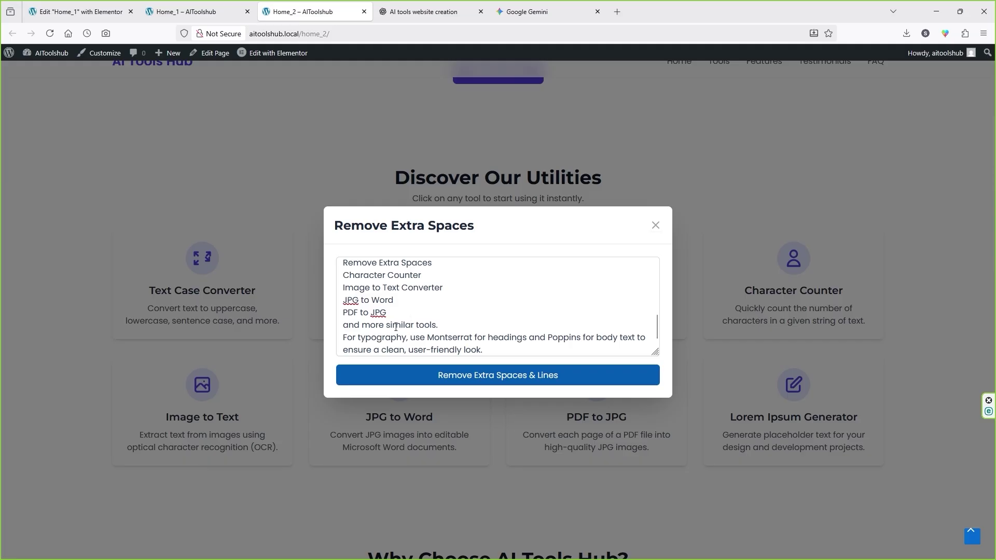
left_click(386, 326)
left_click(493, 376)
left_click(655, 225)
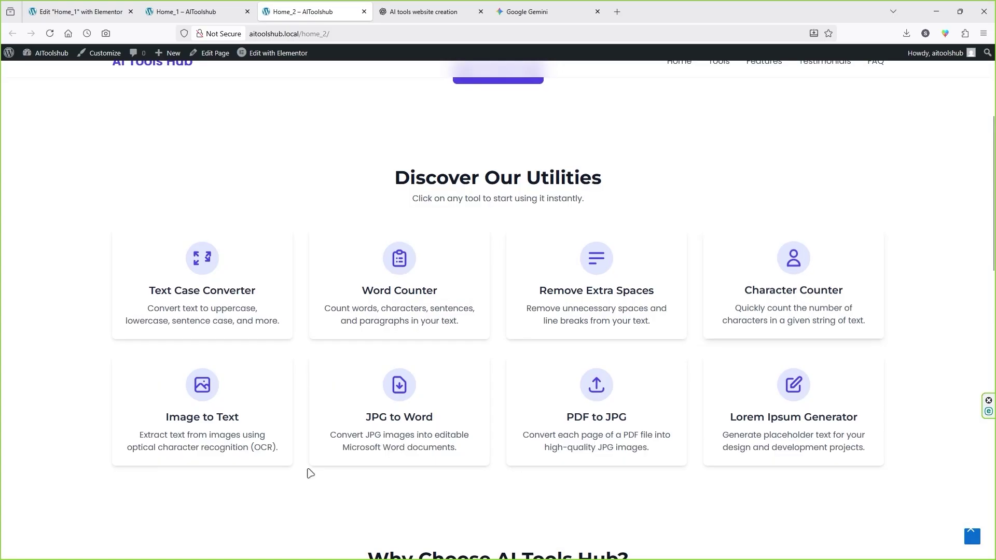
Step: Open Image to Text, find only a Feature Coming Soon placeholder, and close it
left_click(211, 401)
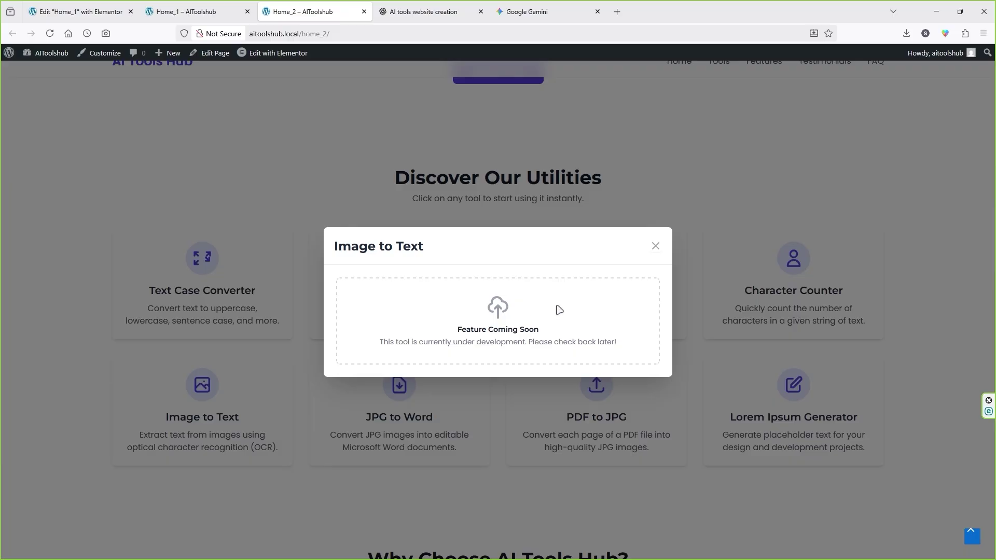
key("Escape")
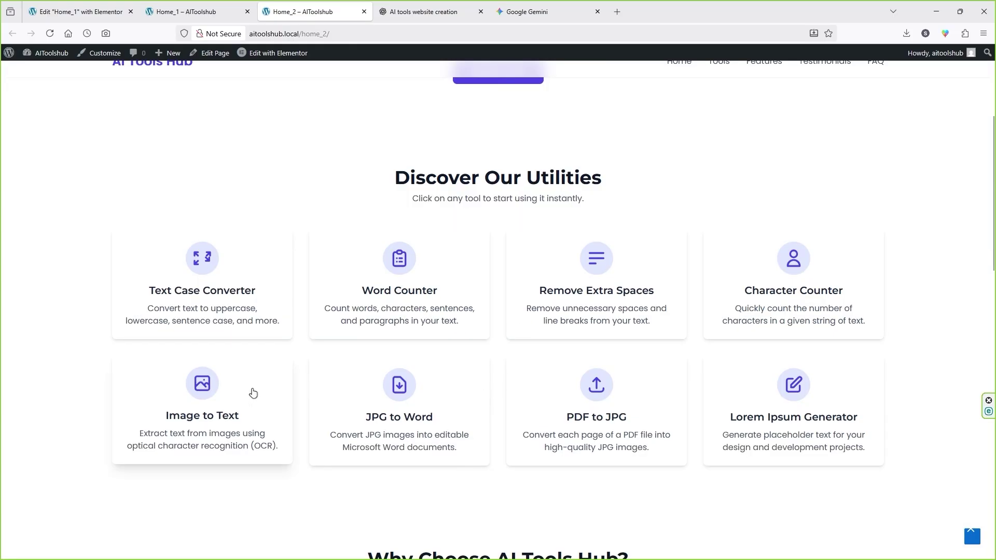
left_click(551, 6)
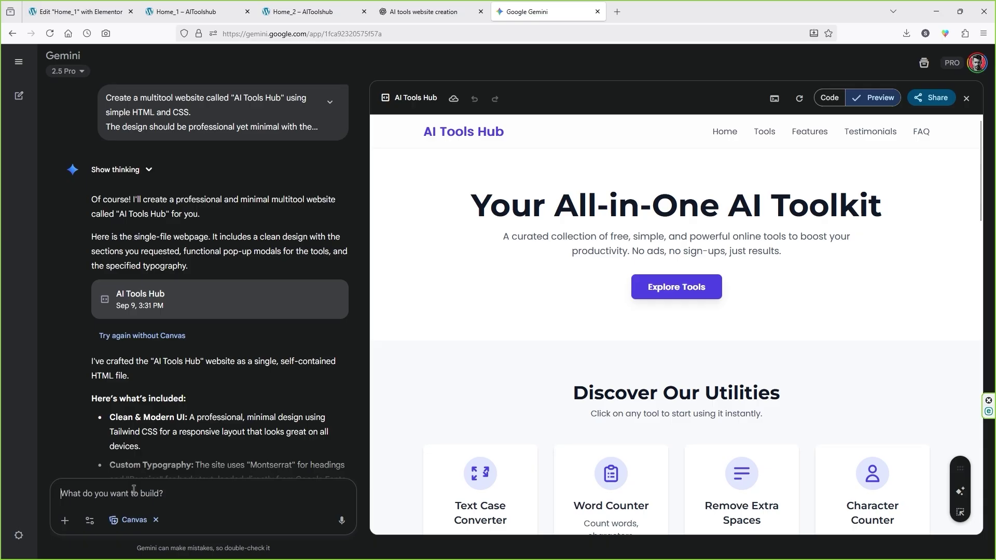
Step: Ask Gemini 'Image to text tool is not working please fix it' and copy the updated canvas code
type("Image to text tool")
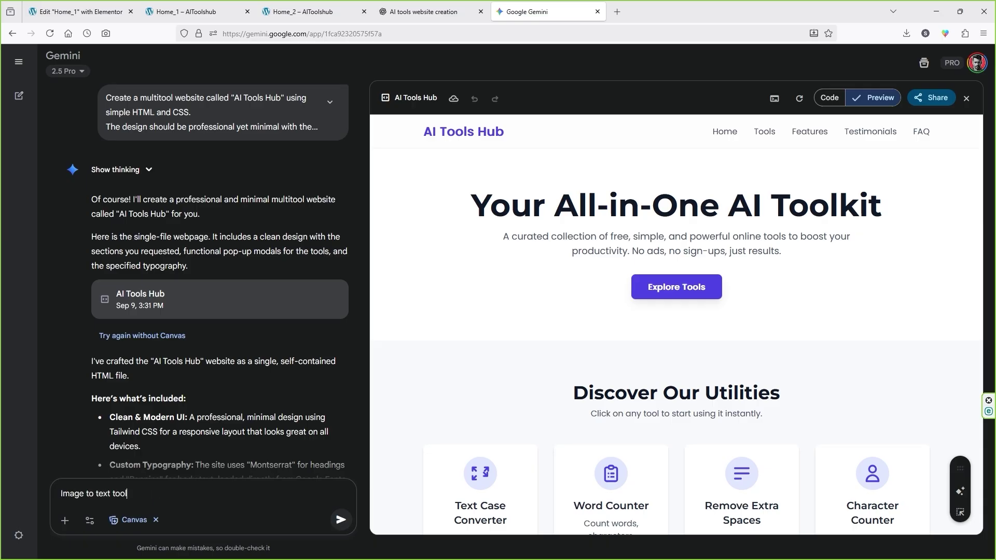
type(" is not working please fix it")
key("Return")
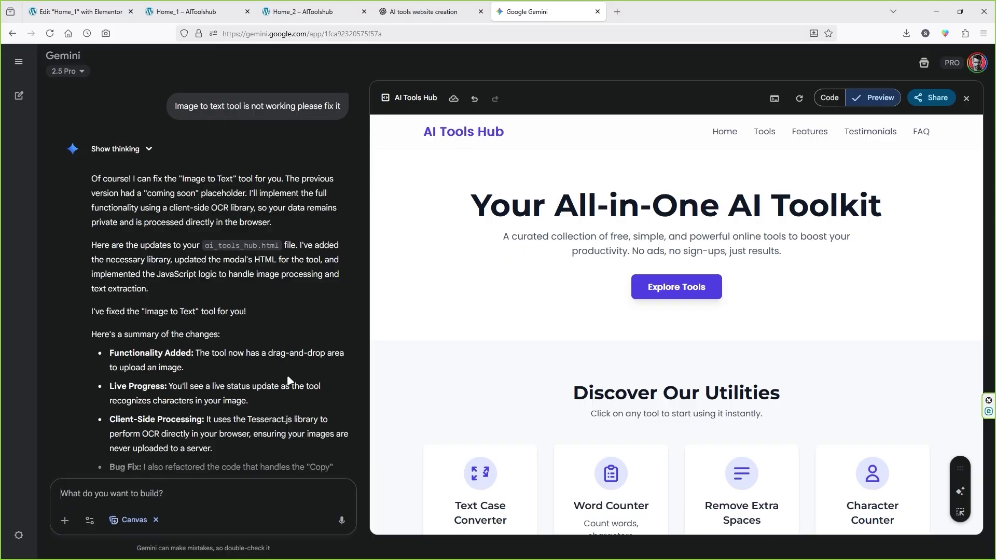
left_click(936, 98)
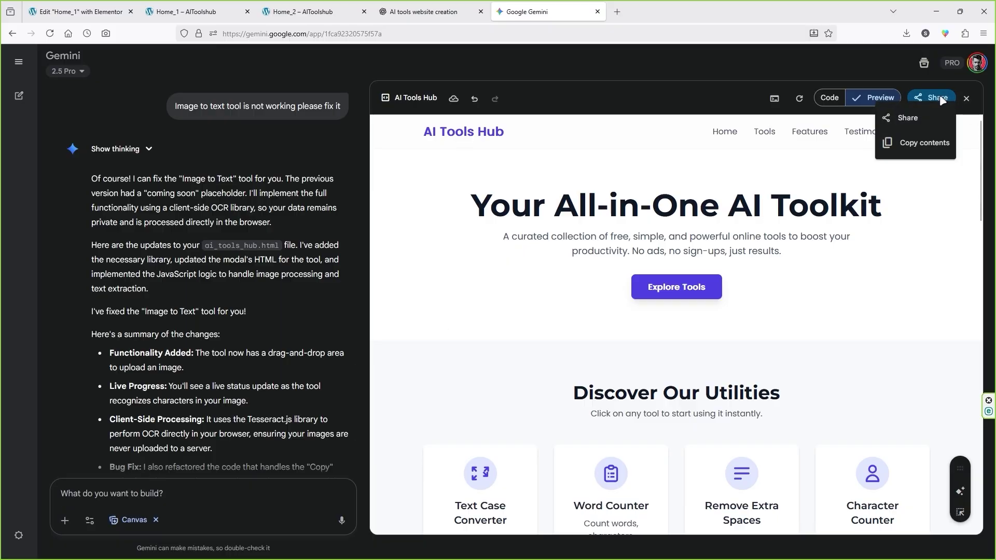
left_click(902, 143)
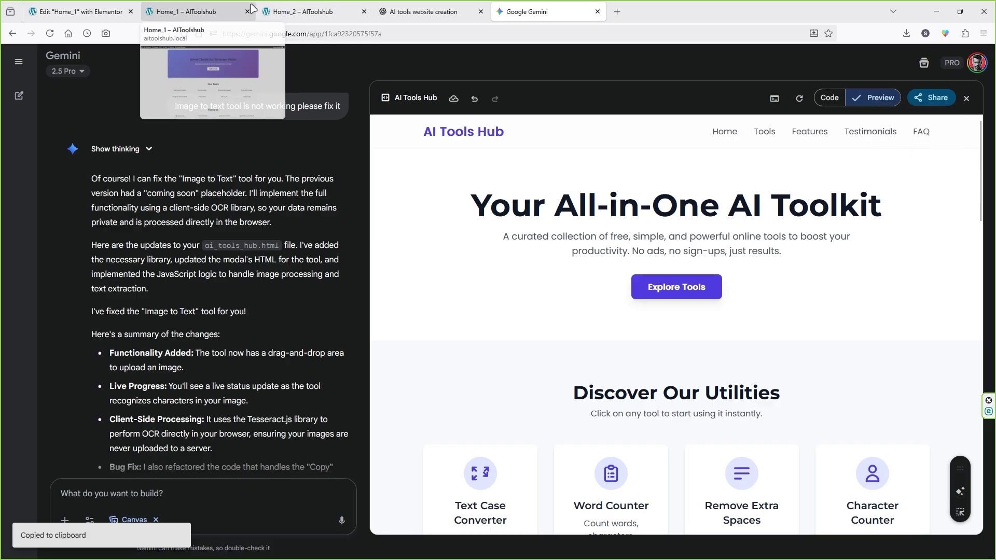
left_click(300, 12)
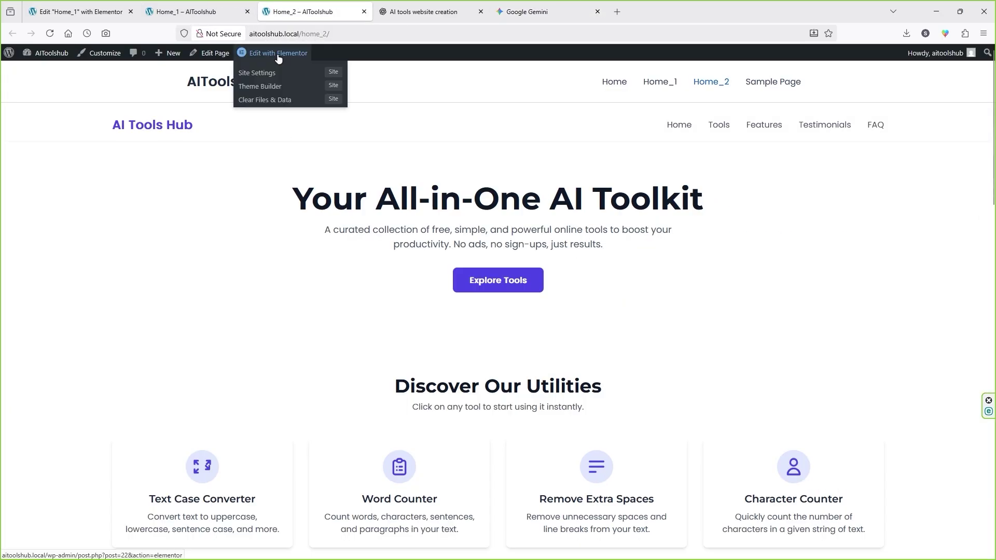
Step: In Elementor, replace the Home_2 HTML widget's code with Gemini's updated version
left_click(279, 53)
left_click(909, 128)
left_click(864, 124)
left_click(895, 139)
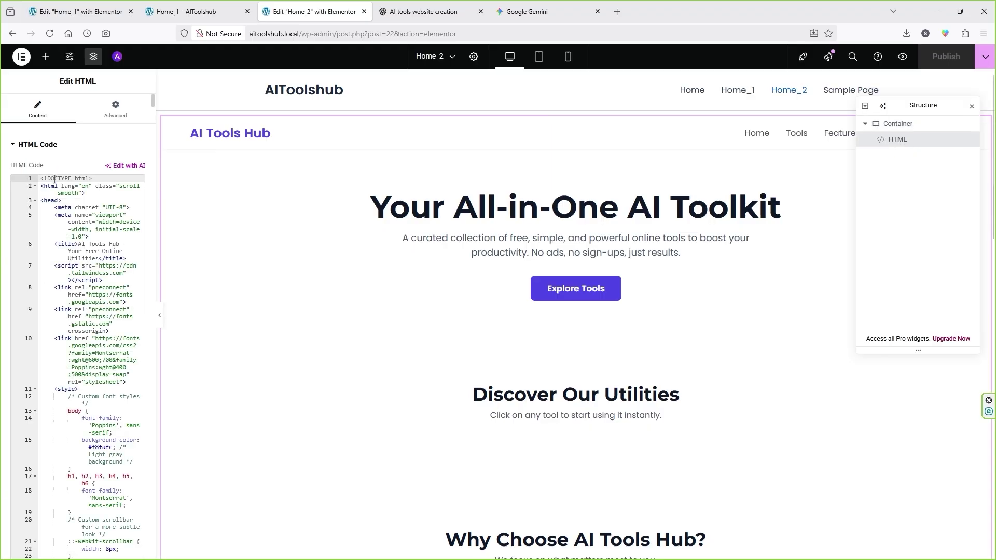
key("ctrl+a")
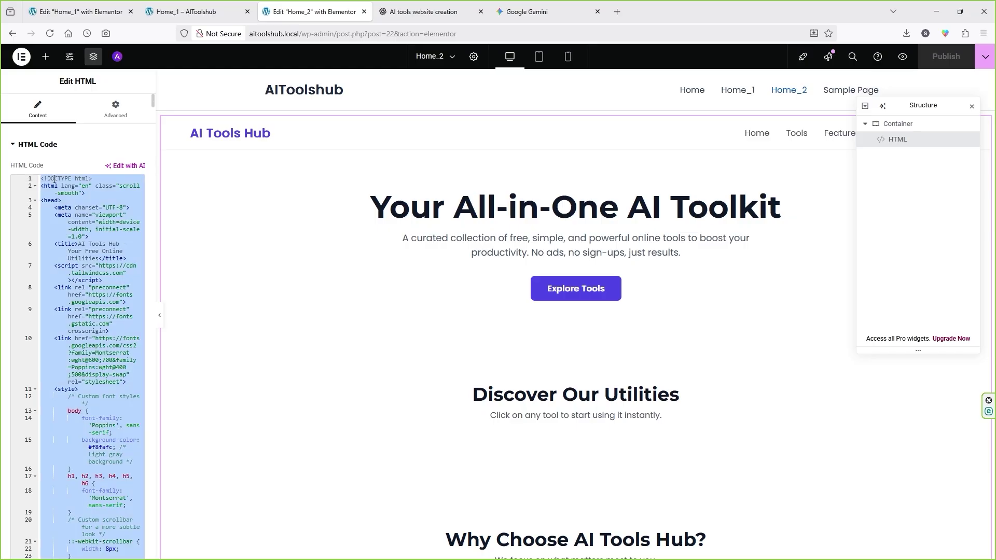
key("BackSpace")
key("ctrl+v")
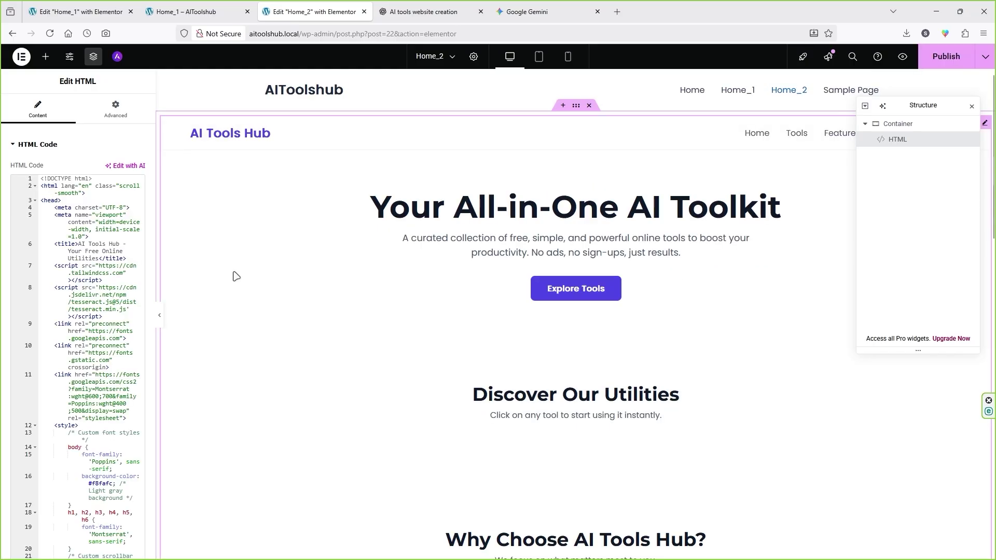
Step: Update Home_2 and view the live page
left_click(946, 57)
left_click(982, 59)
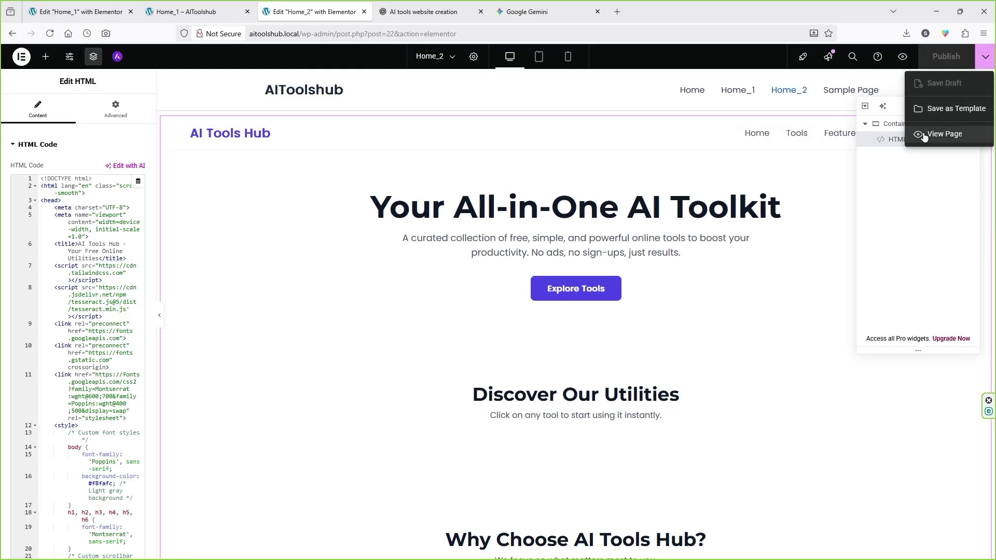
left_click(928, 136)
scroll(406, 224, "down", 8)
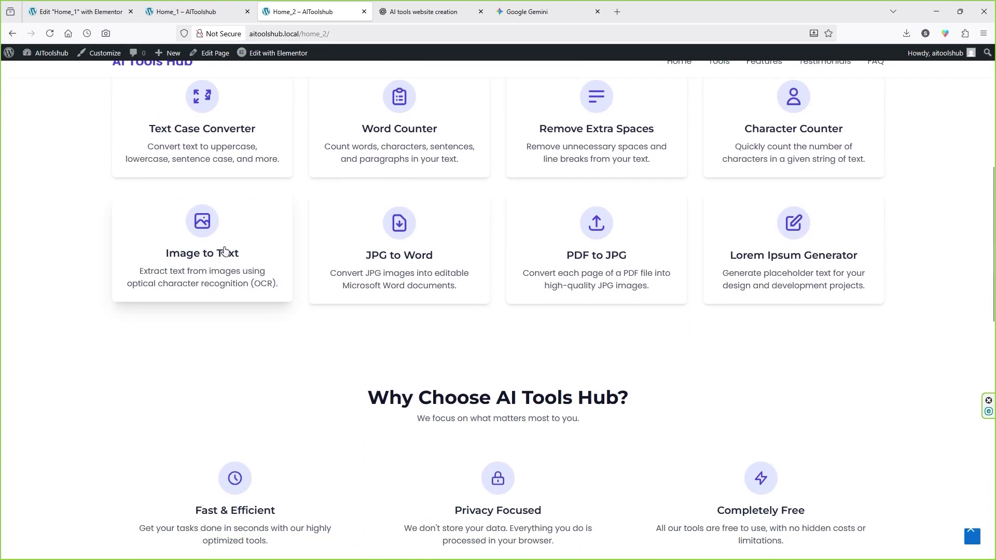
Step: Run Image to Text on the Youtube Marketing screenshot, then check and copy the extracted text
left_click(223, 253)
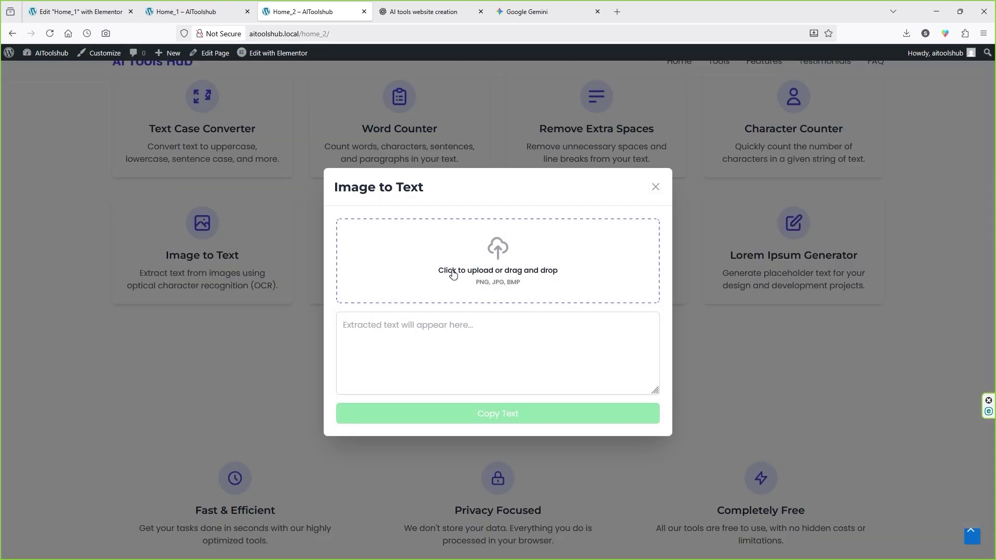
left_click(528, 261)
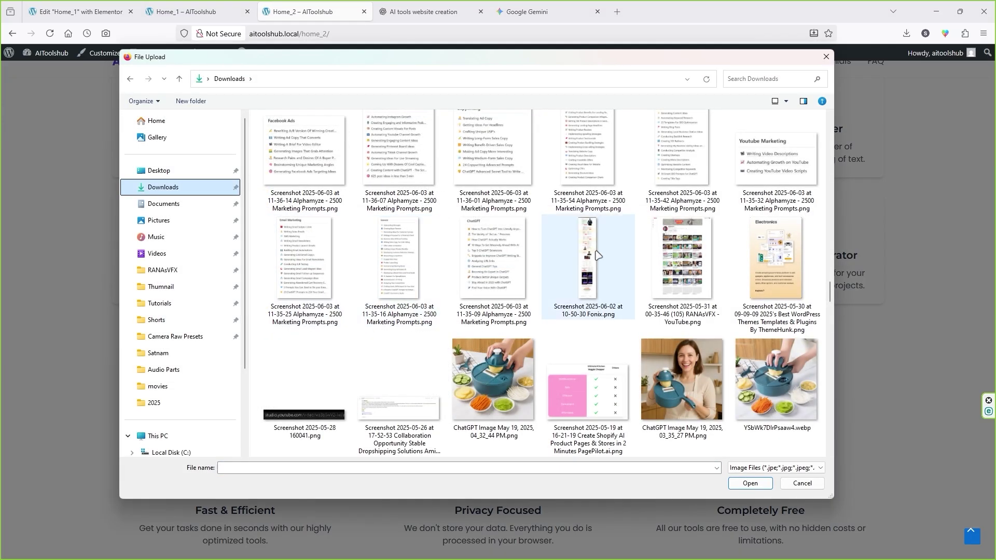
left_click(772, 158)
double_click(772, 158)
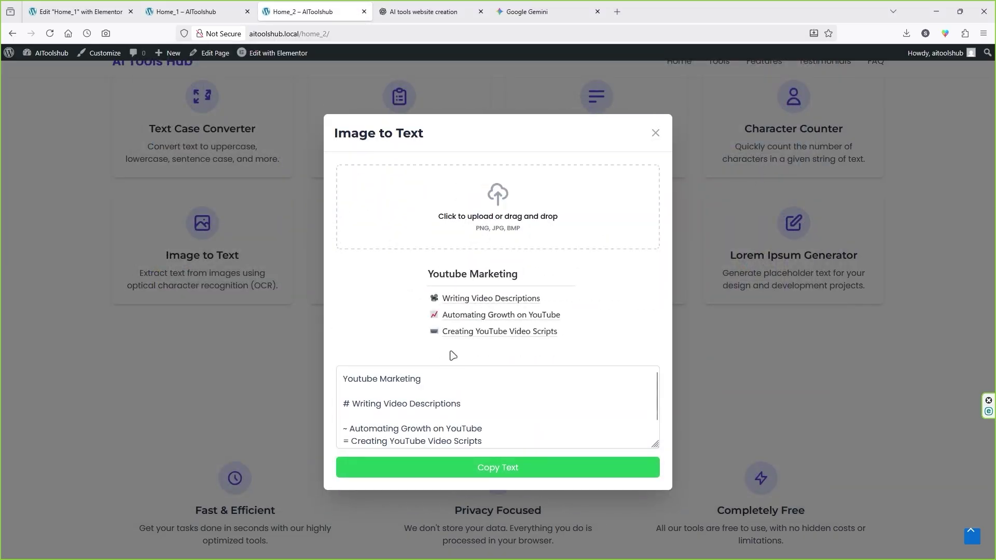
scroll(425, 405, "down", 1)
scroll(426, 395, "up", 1)
left_click(423, 382)
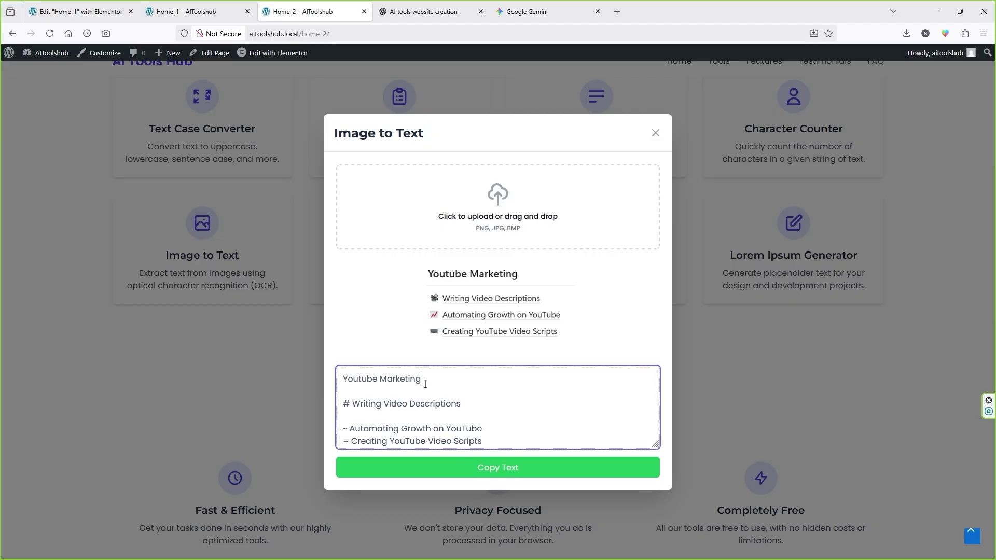
left_click(505, 472)
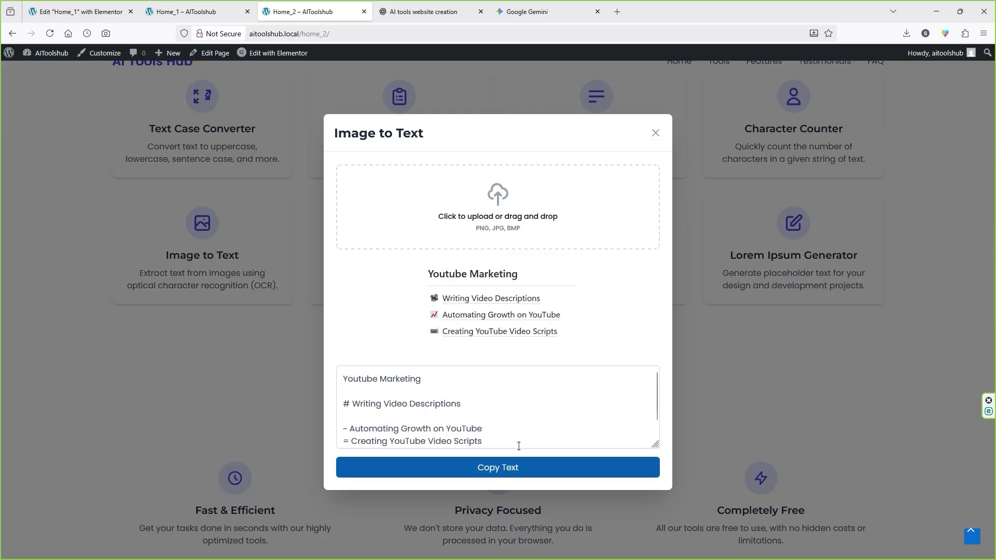
Step: Check that the JPG to Word and PDF to JPG tools still show Feature Coming Soon, then return to Gemini
left_click(655, 133)
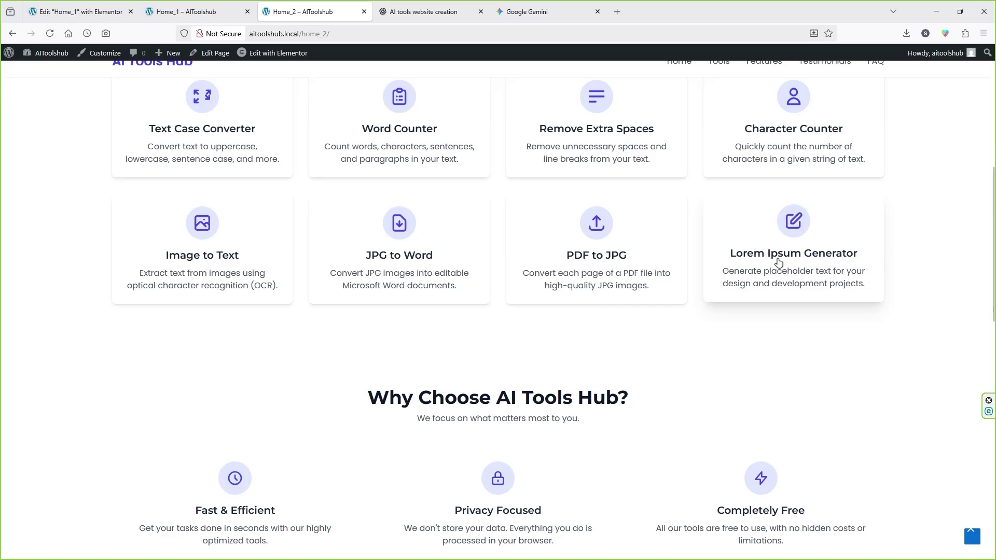
left_click(388, 265)
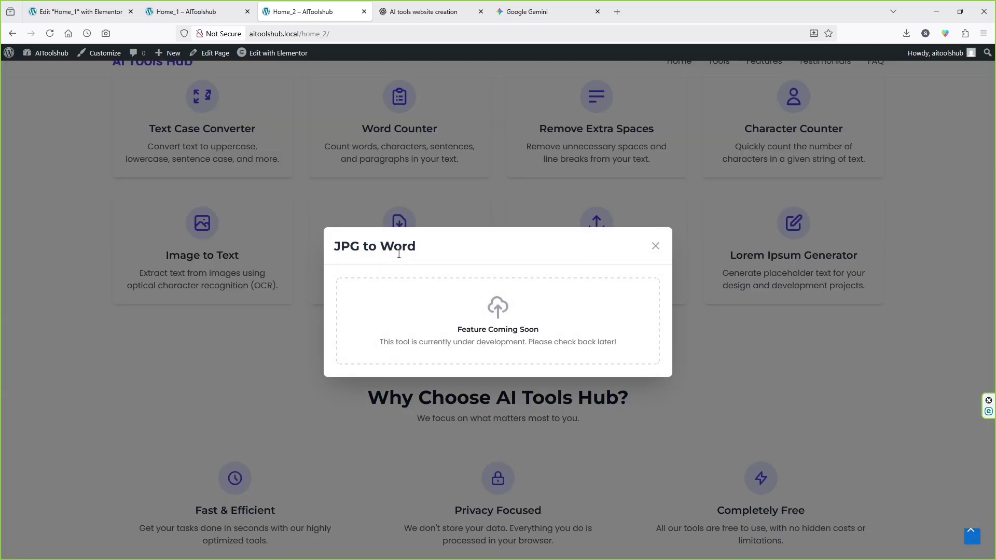
left_click(655, 246)
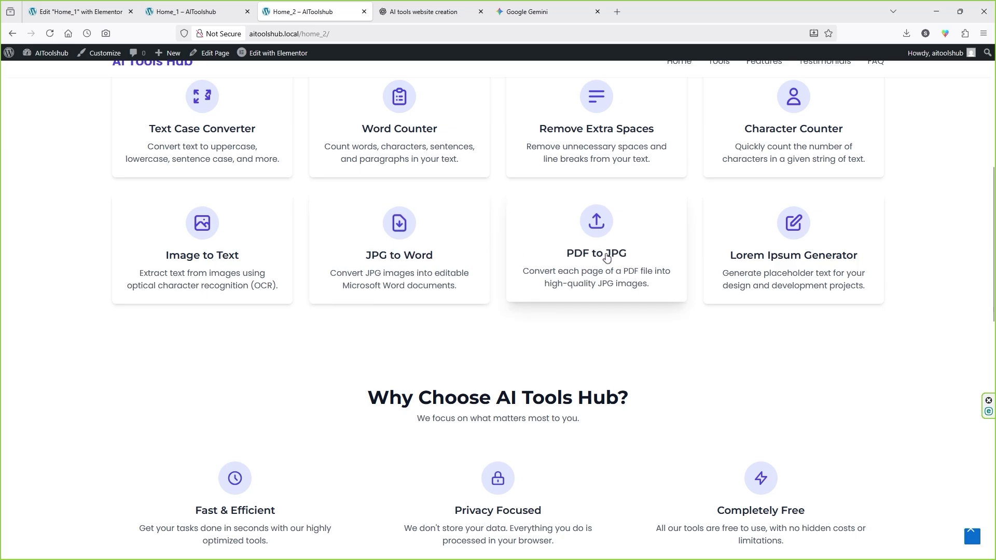
left_click(602, 255)
left_click(656, 246)
left_click(529, 8)
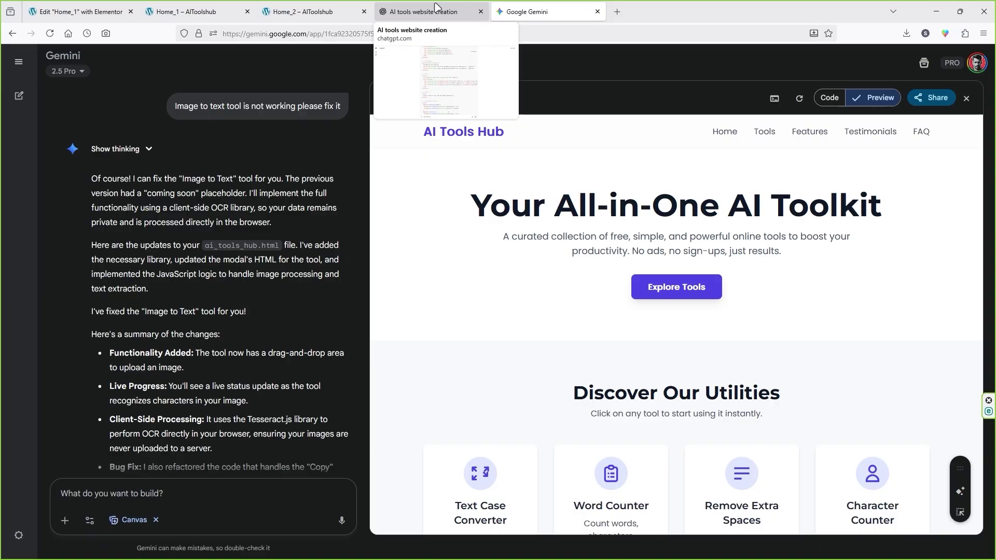
Step: Select the 'Discover Our Utilities' heading and subtitle in the Canvas preview
scroll(298, 336, "down", 2)
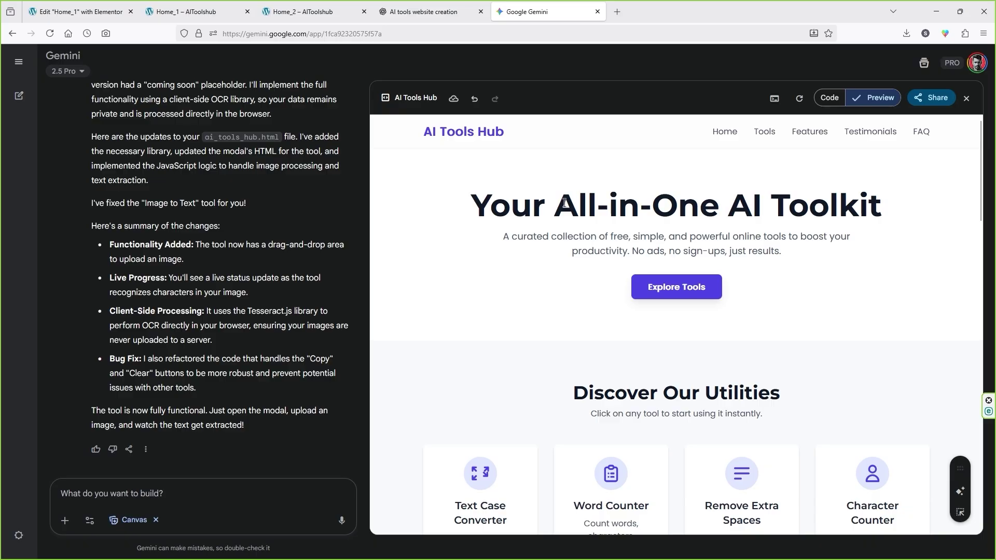
scroll(561, 236, "down", 6)
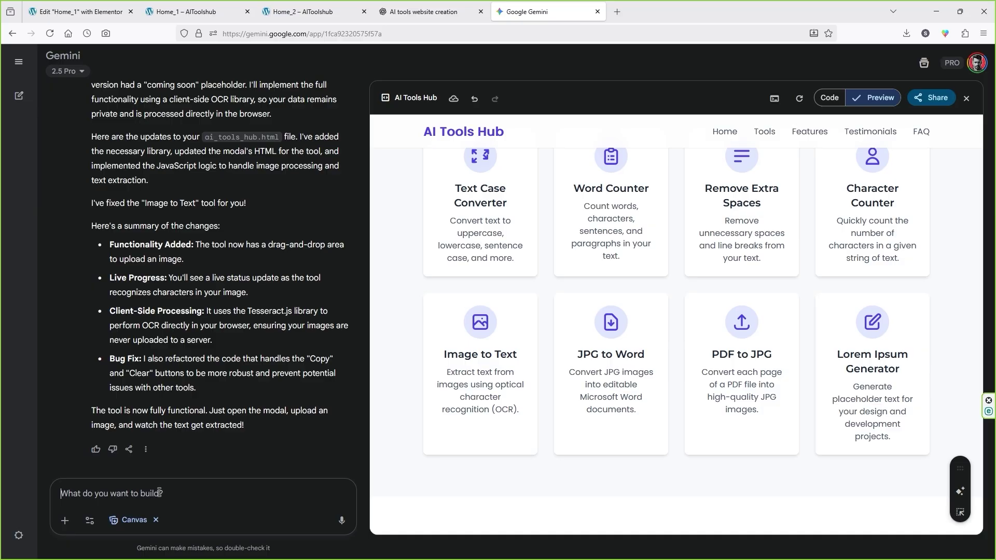
scroll(670, 342, "up", 1)
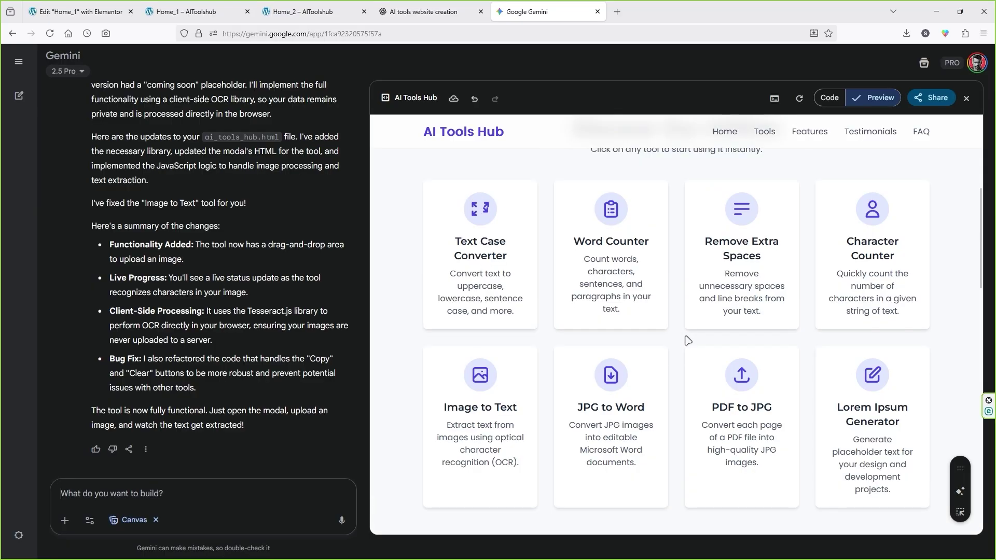
scroll(688, 340, "up", 2)
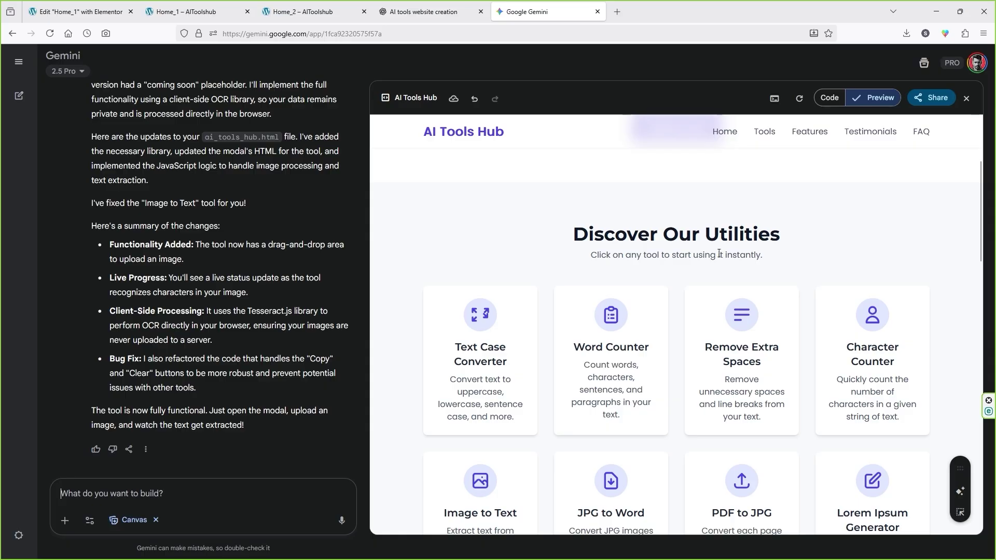
left_click_drag(761, 255, 576, 233)
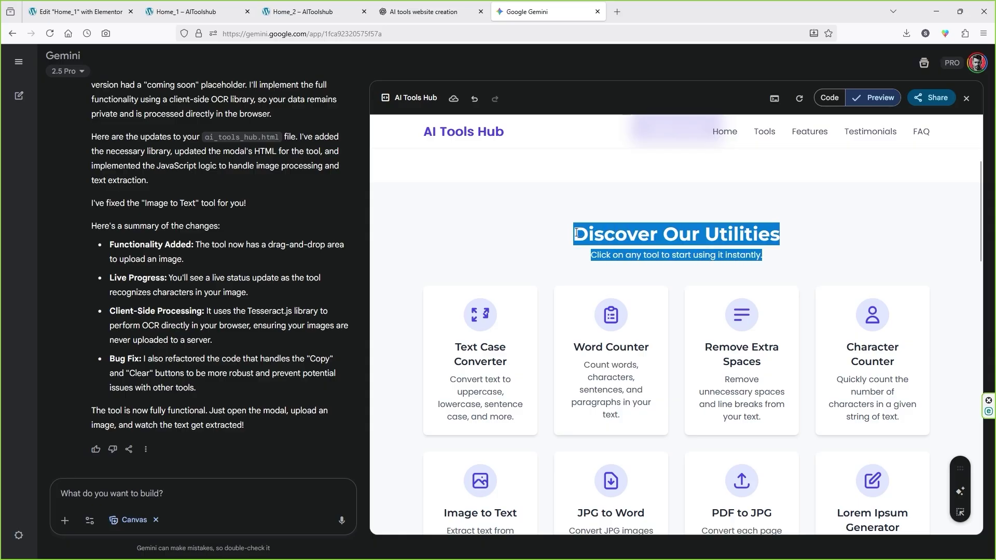
left_click(575, 233)
left_click_drag(574, 234, 778, 257)
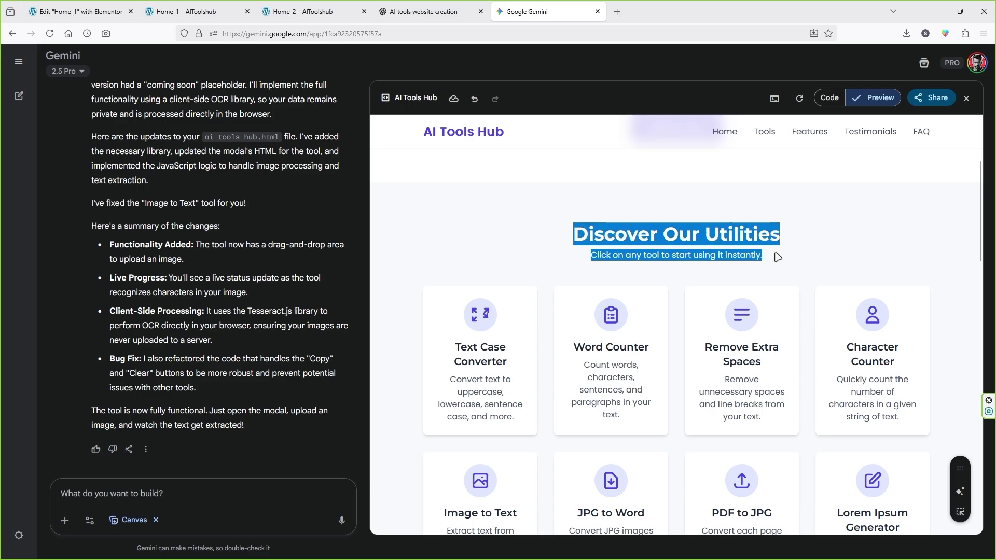